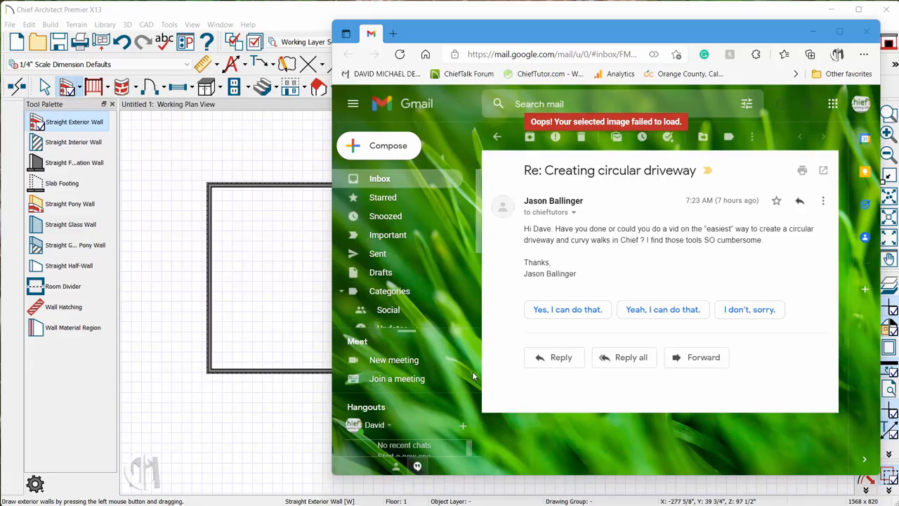
# - Switch to Chief Architect and create a terrain perimeter around the rectangular building
pyautogui.click(224, 103)
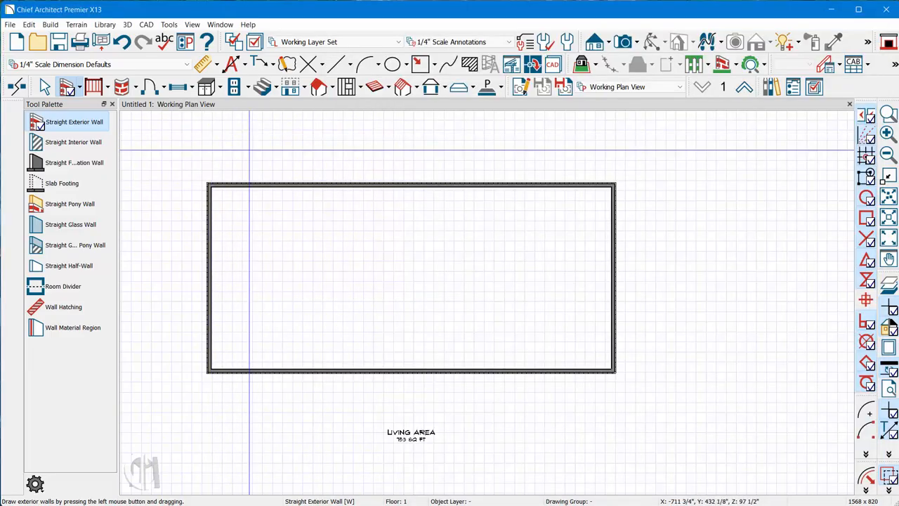
pyautogui.scroll(-3, 394, 153)
pyautogui.scroll(-2, 407, 153)
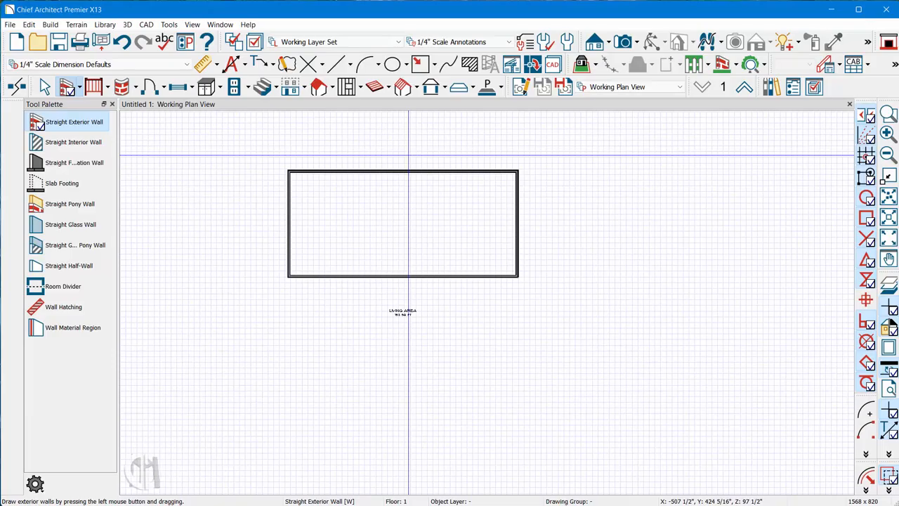
pyautogui.scroll(-4, 407, 224)
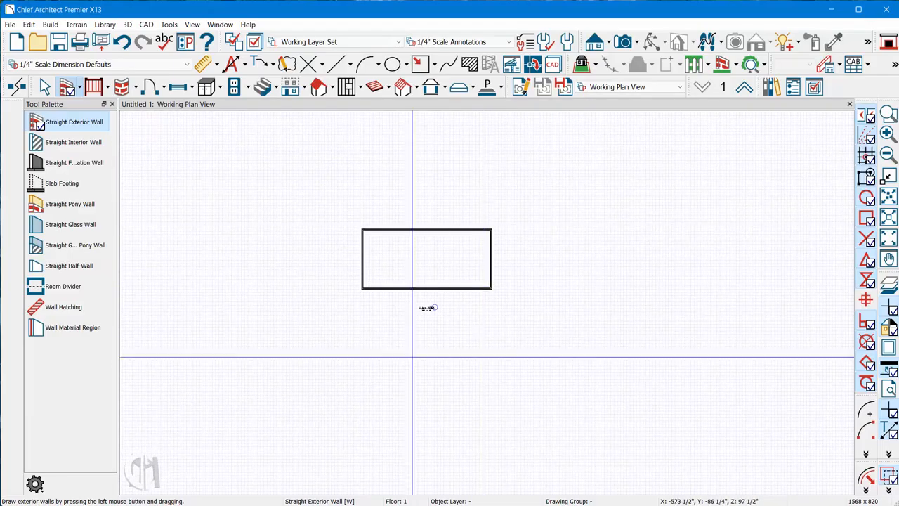
pyautogui.scroll(3, 427, 330)
pyautogui.scroll(-1, 407, 316)
pyautogui.scroll(1, 422, 274)
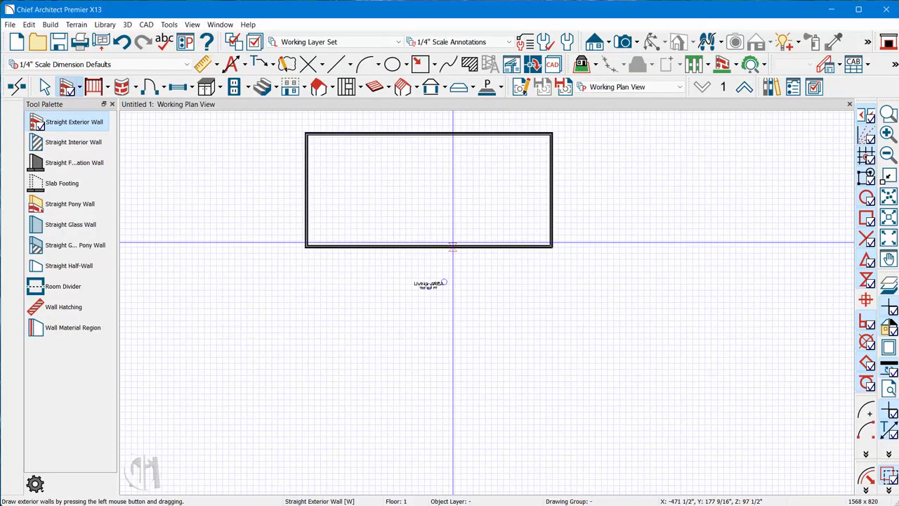
pyautogui.press('space')
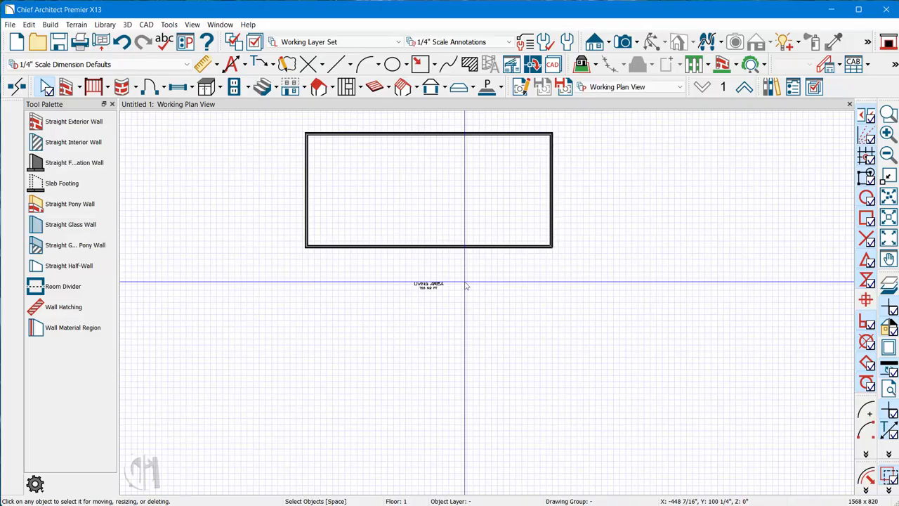
pyautogui.click(70, 26)
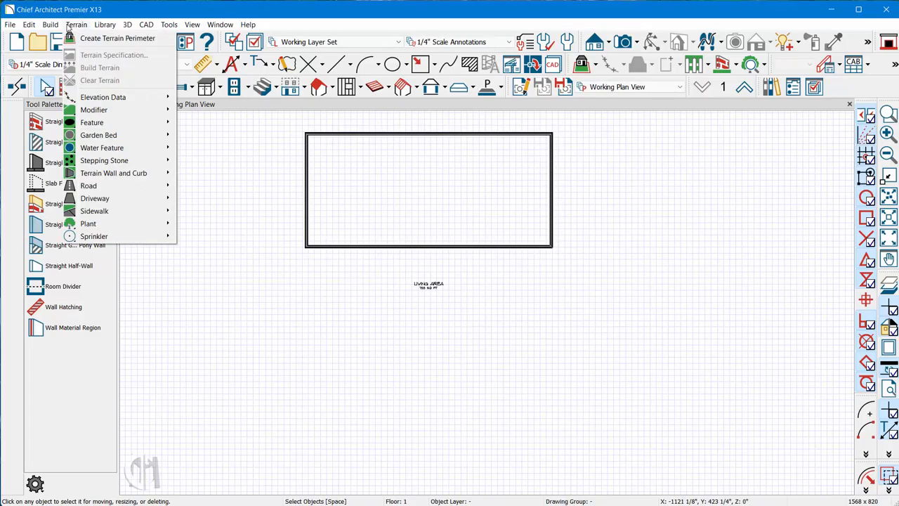
pyautogui.click(113, 38)
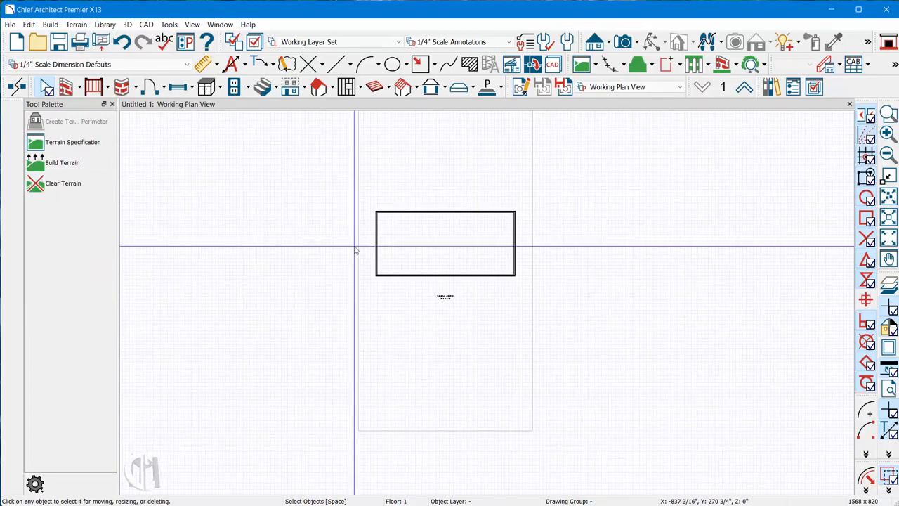
# - Create a Perspective Full Overview of the model and orbit it to view the building's front and the terrain
pyautogui.scroll(2, 473, 232)
pyautogui.scroll(2, 463, 260)
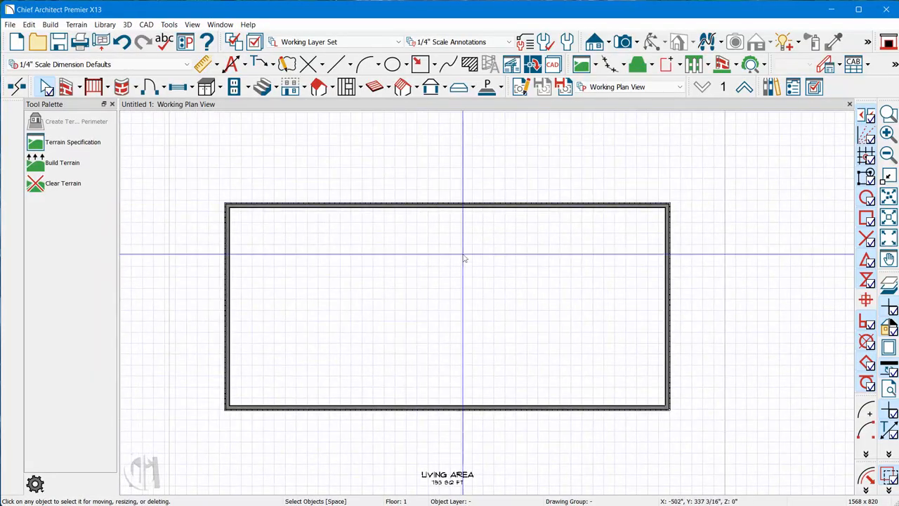
pyautogui.scroll(1, 444, 338)
pyautogui.scroll(-1, 463, 277)
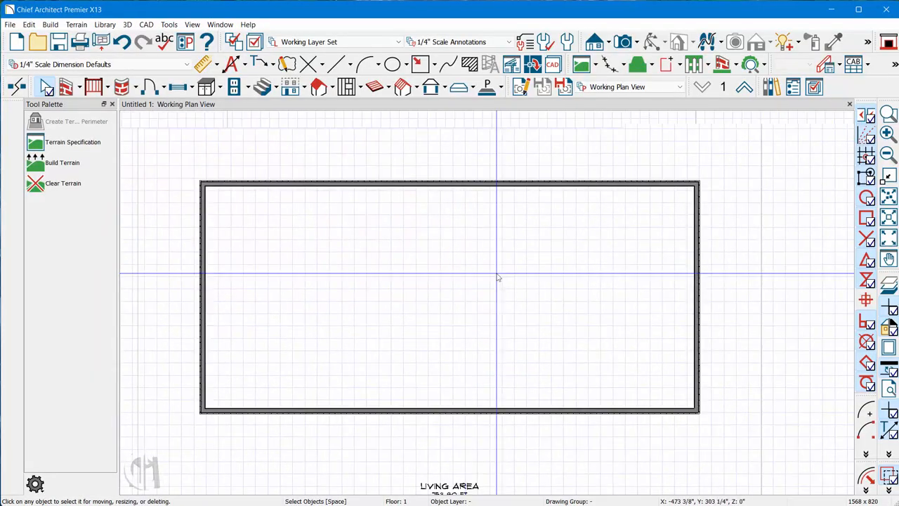
pyautogui.scroll(-3, 497, 278)
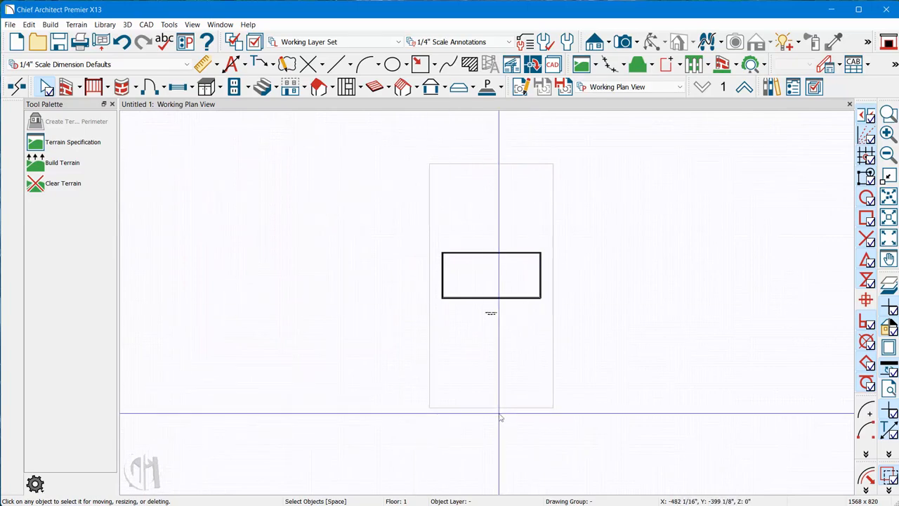
pyautogui.click(636, 44)
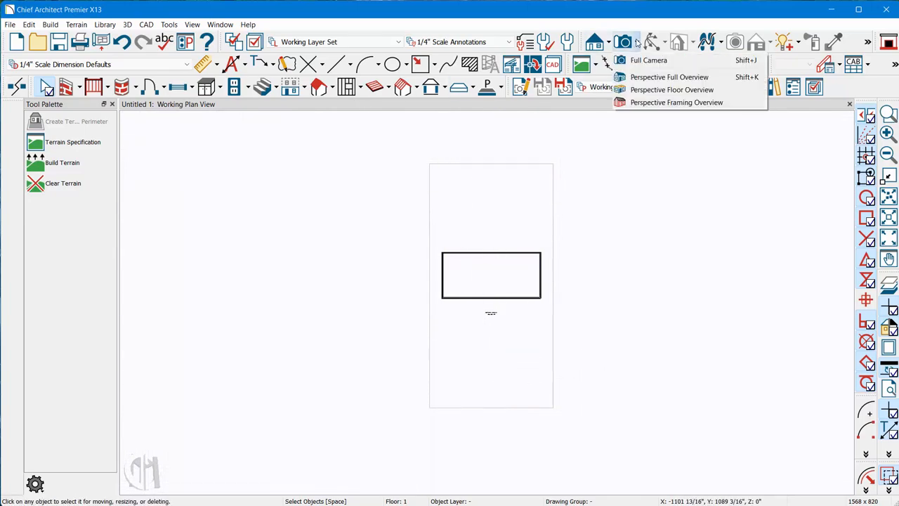
pyautogui.click(664, 77)
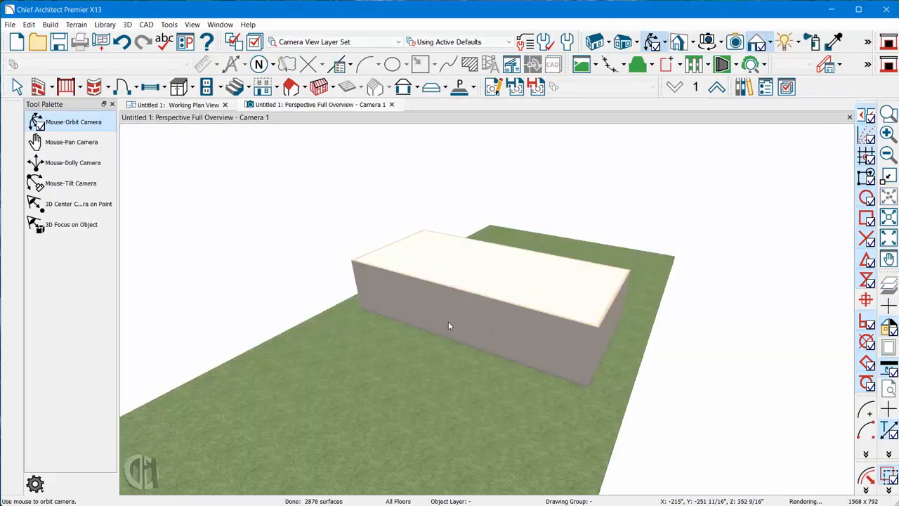
pyautogui.moveTo(448, 325); pyautogui.dragTo(475, 391)
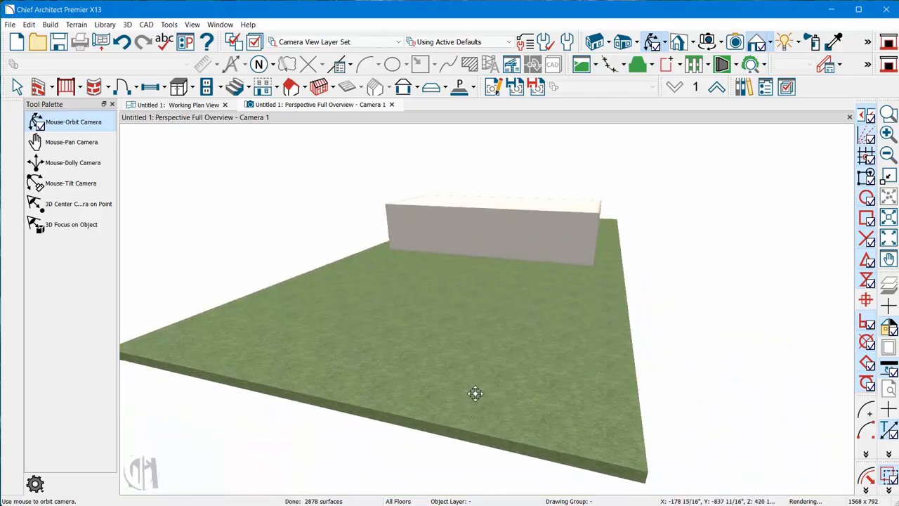
pyautogui.moveTo(457, 307); pyautogui.dragTo(479, 292)
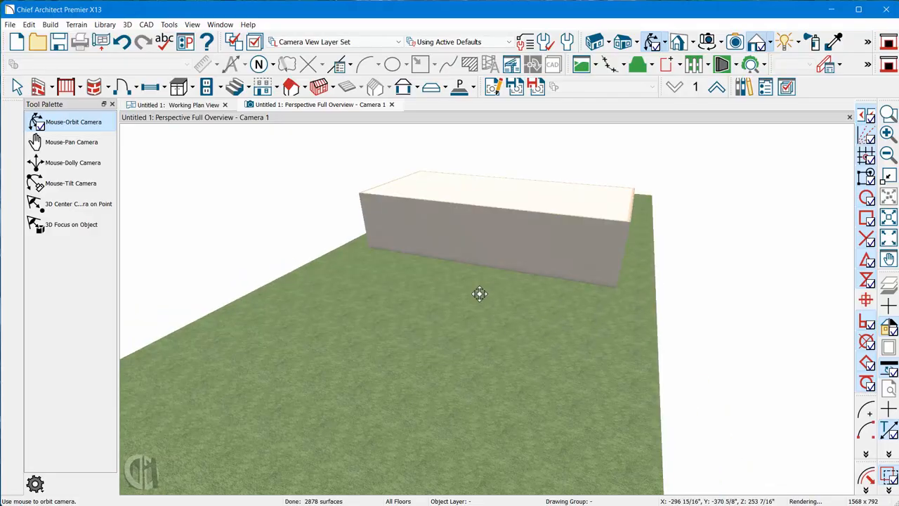
# - Arrange the perspective overview side by side with the working plan view and make the plan view active
pyautogui.click(76, 24)
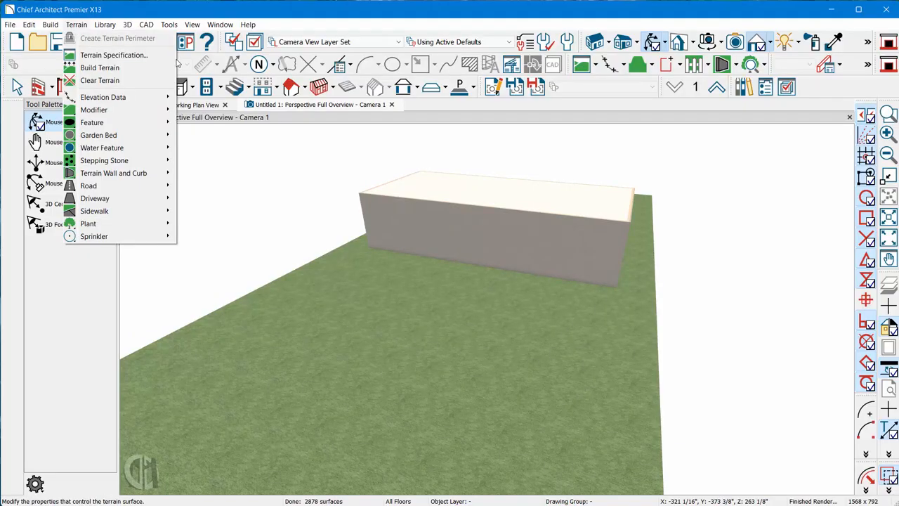
pyautogui.click(255, 165)
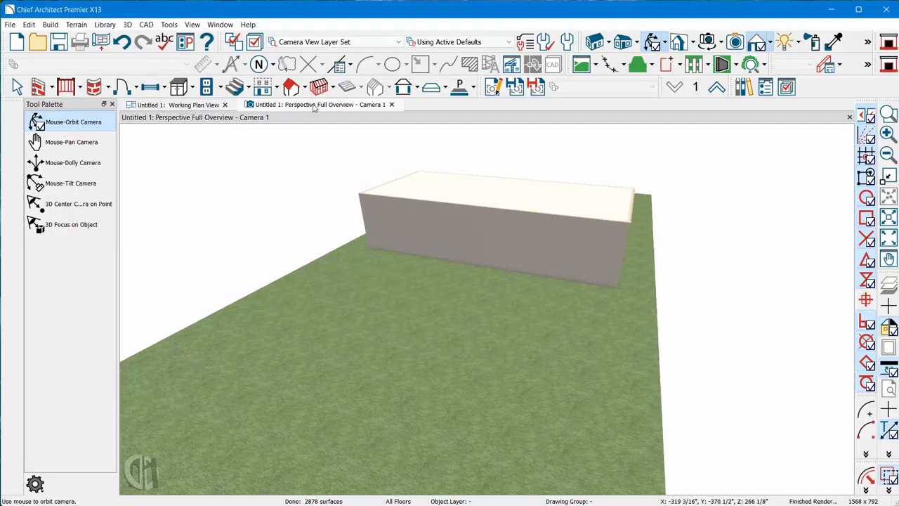
pyautogui.moveTo(314, 107); pyautogui.dragTo(587, 337)
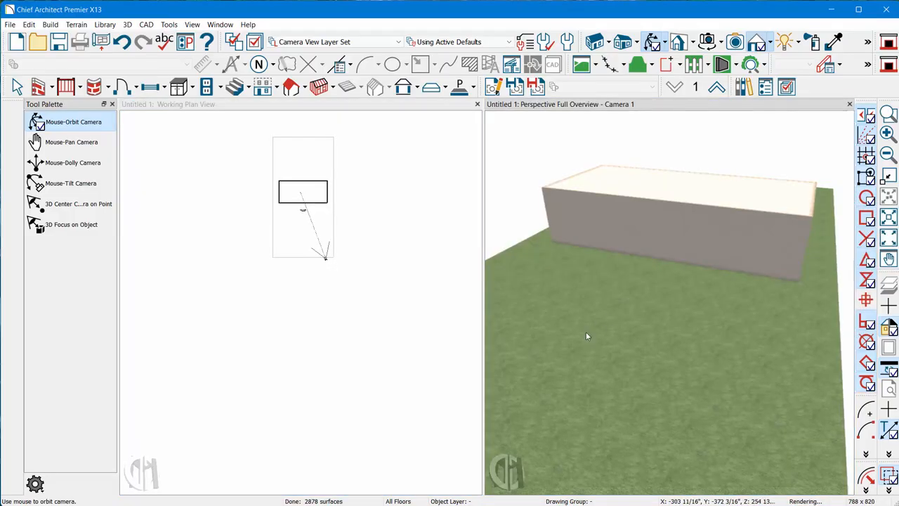
pyautogui.scroll(-5, 587, 337)
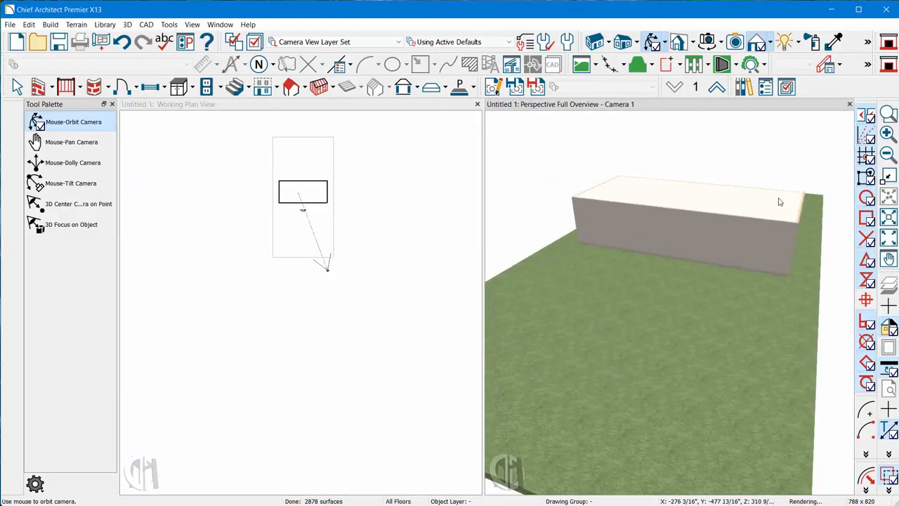
pyautogui.click(251, 226)
pyautogui.scroll(8, 242, 211)
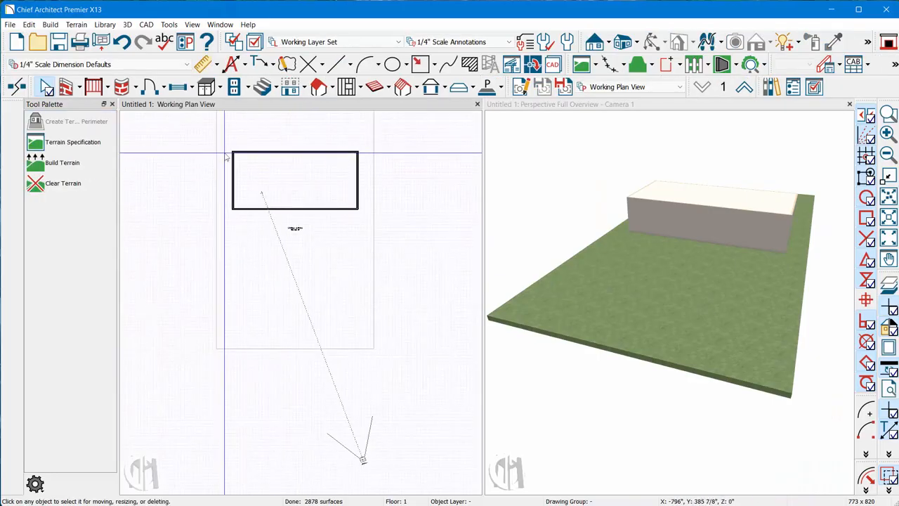
# - Draw a straight horizontal road across the full width of the terrain in front of the building
pyautogui.click(76, 25)
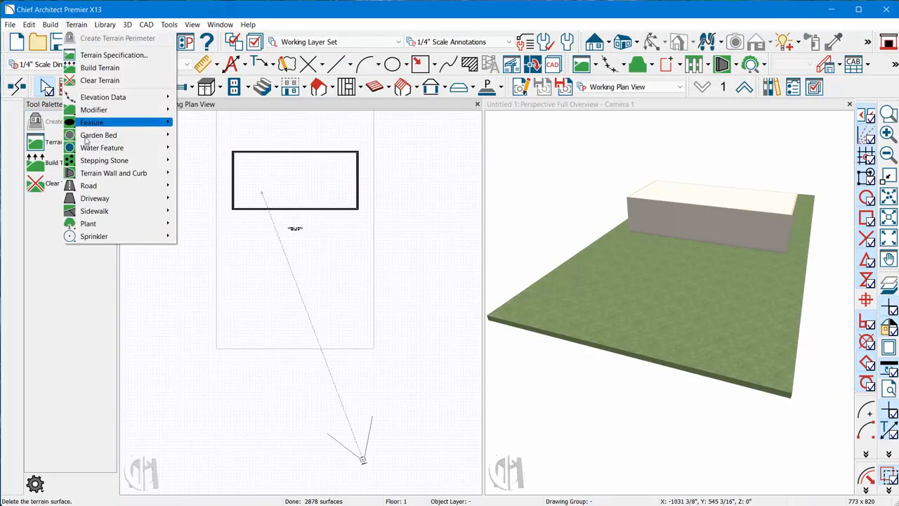
pyautogui.moveTo(109, 186)
pyautogui.click(214, 188)
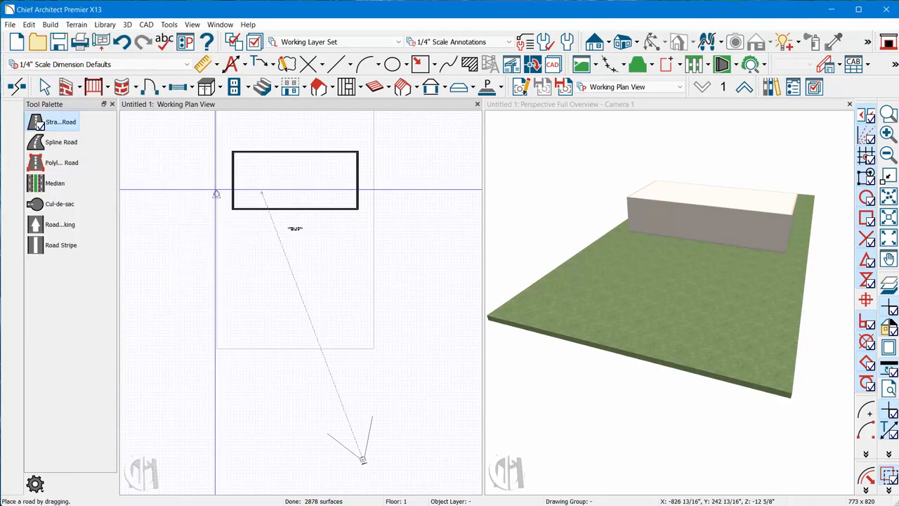
pyautogui.moveTo(430, 306); pyautogui.dragTo(198, 306)
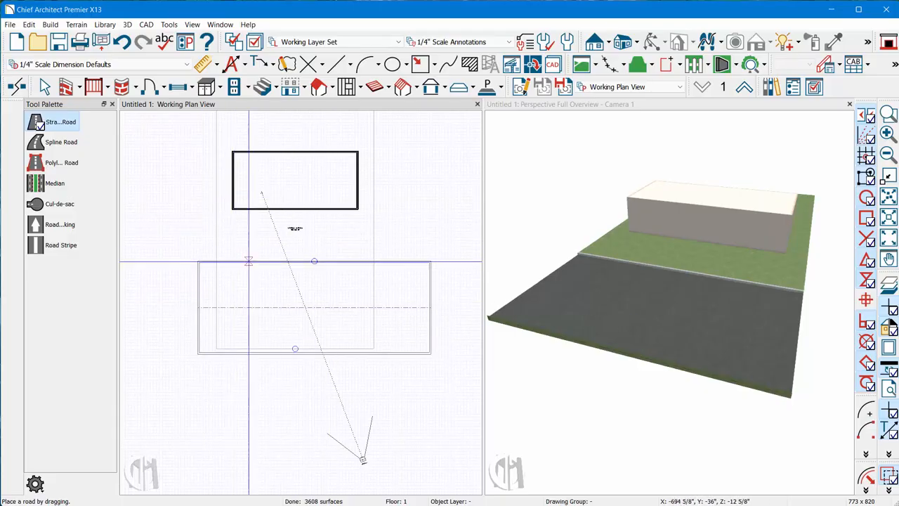
pyautogui.scroll(-4, 386, 382)
pyautogui.scroll(4, 346, 363)
pyautogui.press('space')
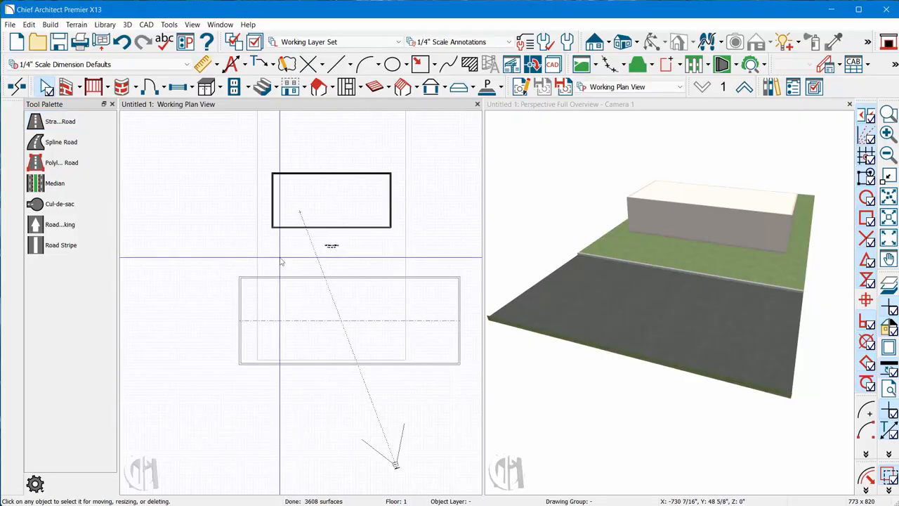
# - Enlarge the terrain perimeter by stretching its front edge past the road and both side edges outward
pyautogui.click(345, 255)
pyautogui.scroll(-2, 363, 313)
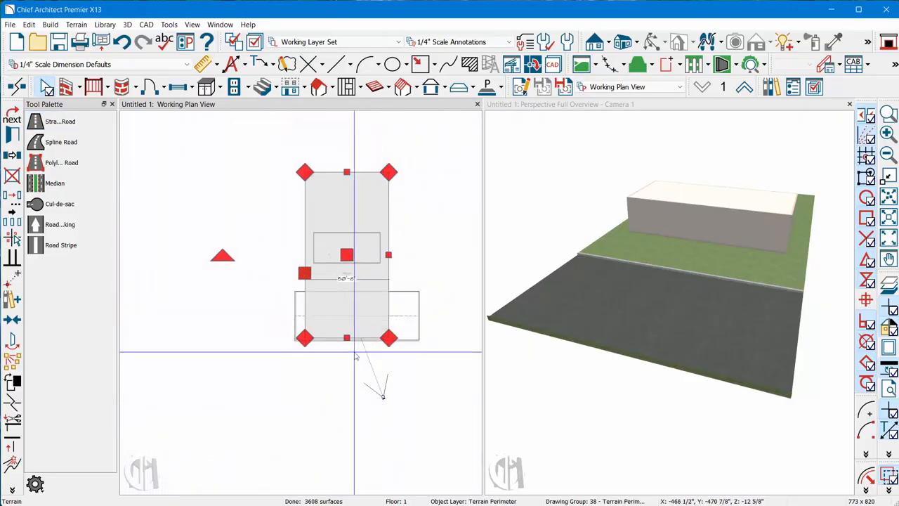
pyautogui.moveTo(354, 351); pyautogui.dragTo(342, 421)
pyautogui.moveTo(304, 296); pyautogui.dragTo(257, 297)
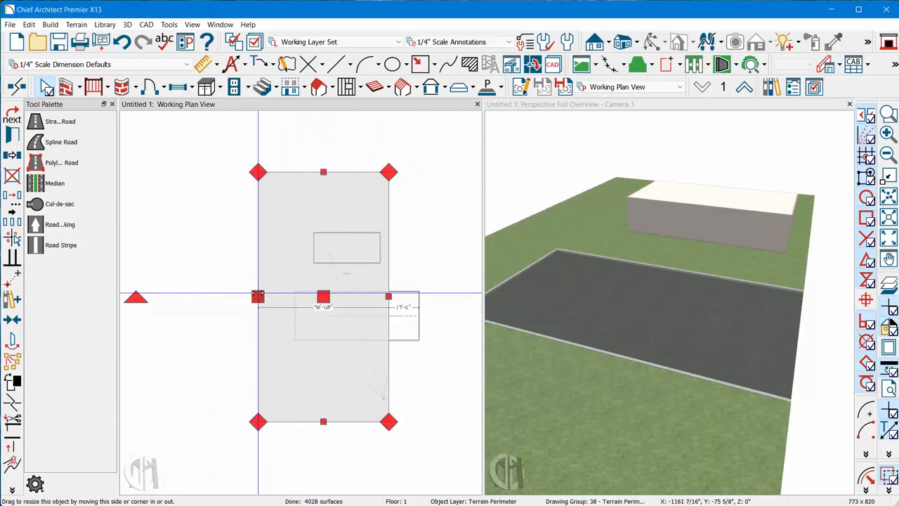
pyautogui.moveTo(389, 296); pyautogui.dragTo(432, 302)
# - Move the straight road farther from the building toward the terrain's front edge and extend its left end past the terrain boundary
pyautogui.click(360, 316)
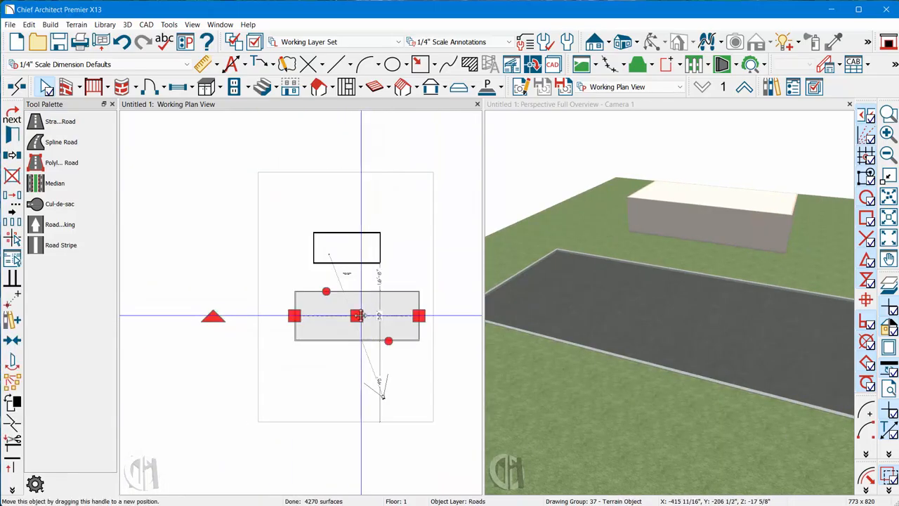
pyautogui.moveTo(359, 315); pyautogui.dragTo(378, 377)
pyautogui.moveTo(317, 380); pyautogui.dragTo(247, 380)
pyautogui.scroll(2, 352, 325)
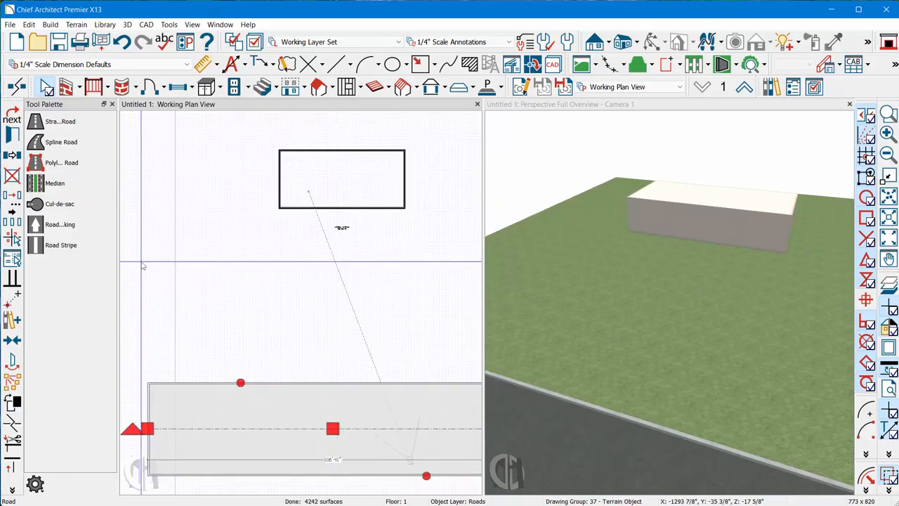
pyautogui.scroll(-3, 142, 262)
pyautogui.scroll(4, 283, 273)
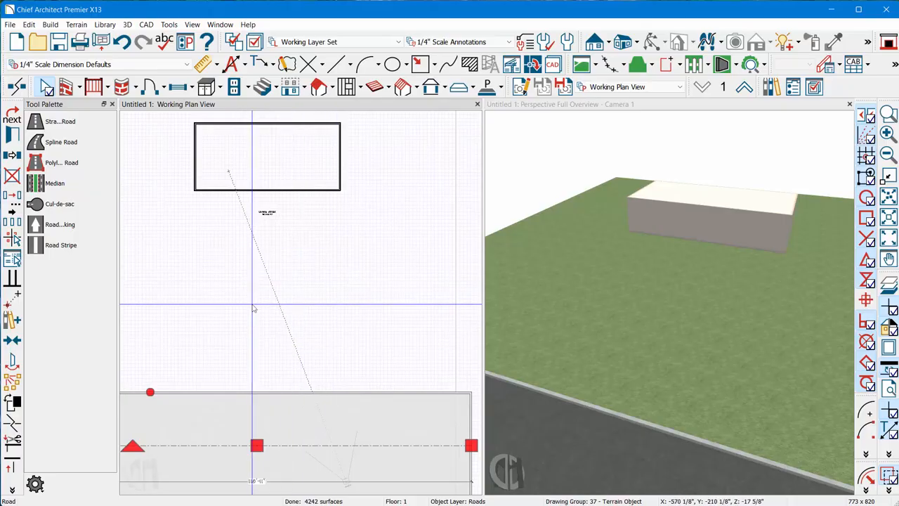
pyautogui.scroll(2, 254, 307)
pyautogui.scroll(-4, 267, 295)
pyautogui.scroll(2, 277, 288)
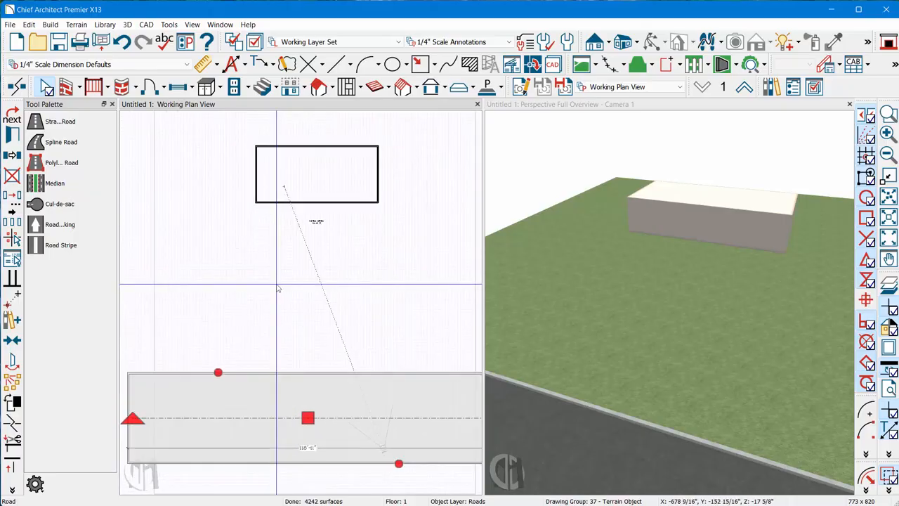
pyautogui.click(276, 285)
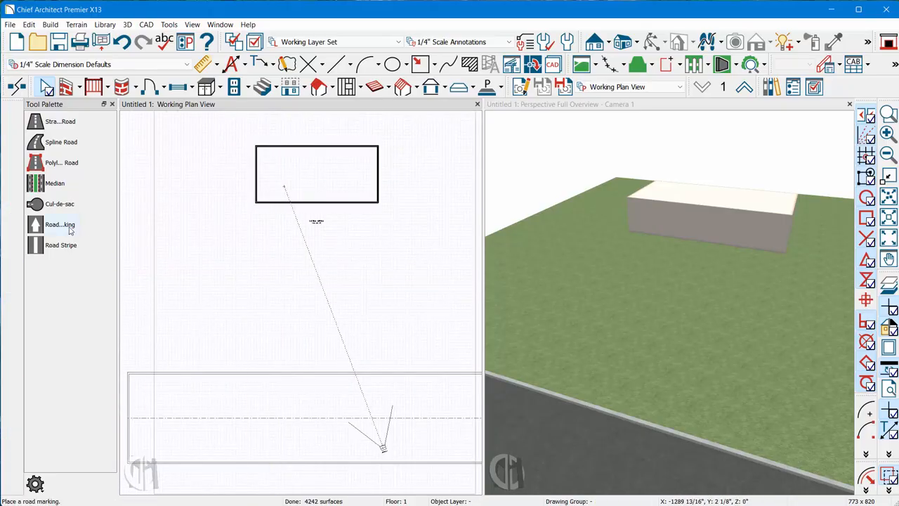
# - Add a cul-de-sac to the left end of the straight road
pyautogui.click(40, 205)
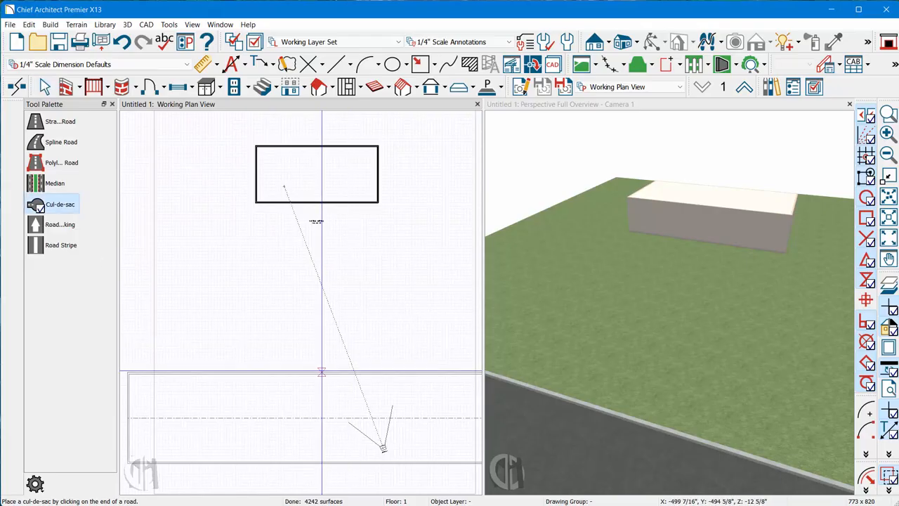
pyautogui.click(296, 418)
pyautogui.click(532, 284)
pyautogui.scroll(-4, 361, 326)
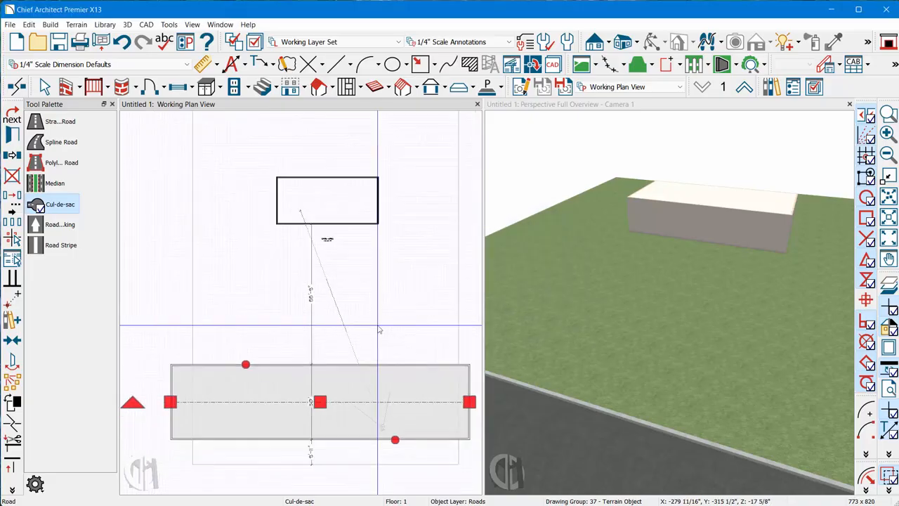
pyautogui.scroll(3, 242, 339)
pyautogui.click(241, 340)
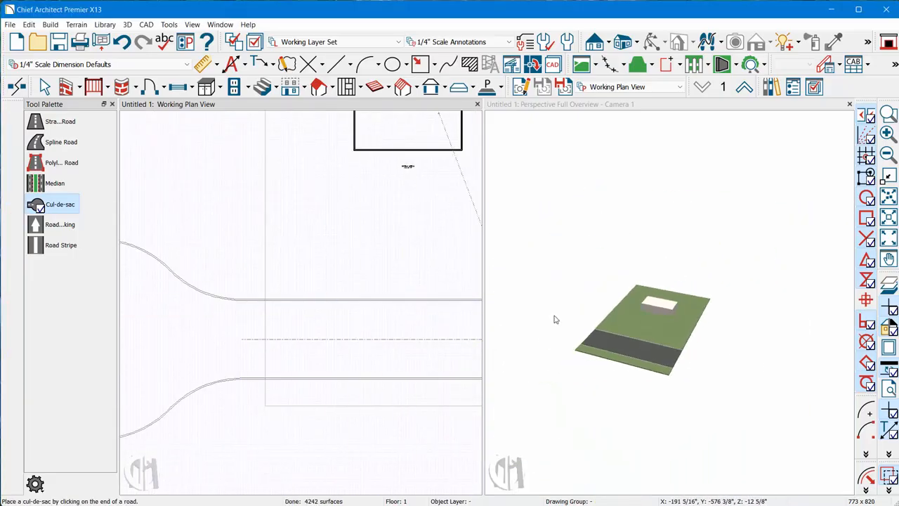
pyautogui.scroll(3, 600, 353)
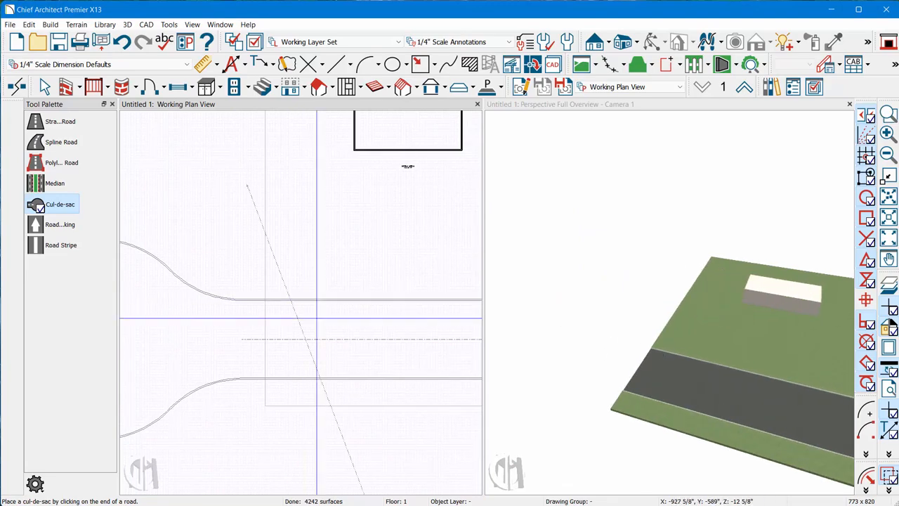
pyautogui.scroll(-3, 277, 358)
pyautogui.press('Escape')
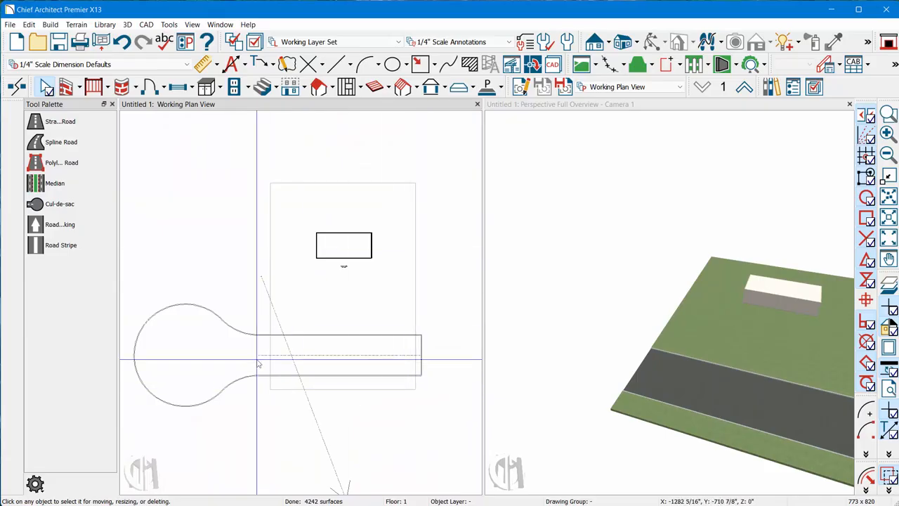
# - Enlarge the terrain perimeter by stretching its left edge past the cul-de-sac and its front edge farther from the road
pyautogui.click(274, 268)
pyautogui.moveTo(275, 271); pyautogui.dragTo(121, 269)
pyautogui.moveTo(266, 383); pyautogui.dragTo(267, 427)
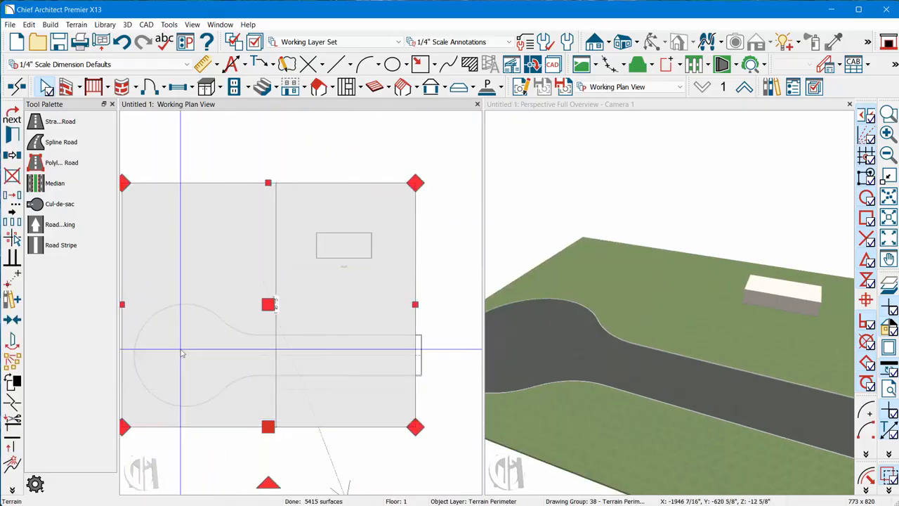
pyautogui.scroll(3, 531, 324)
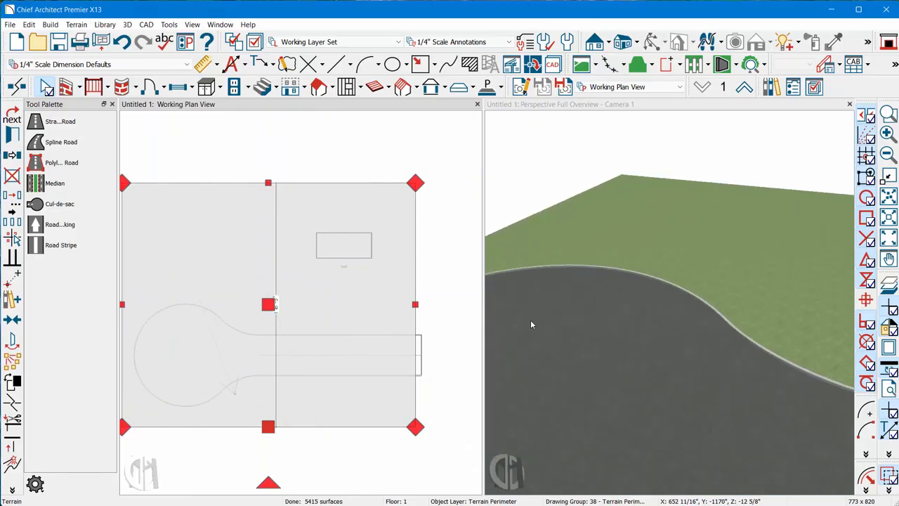
pyautogui.scroll(-5, 577, 323)
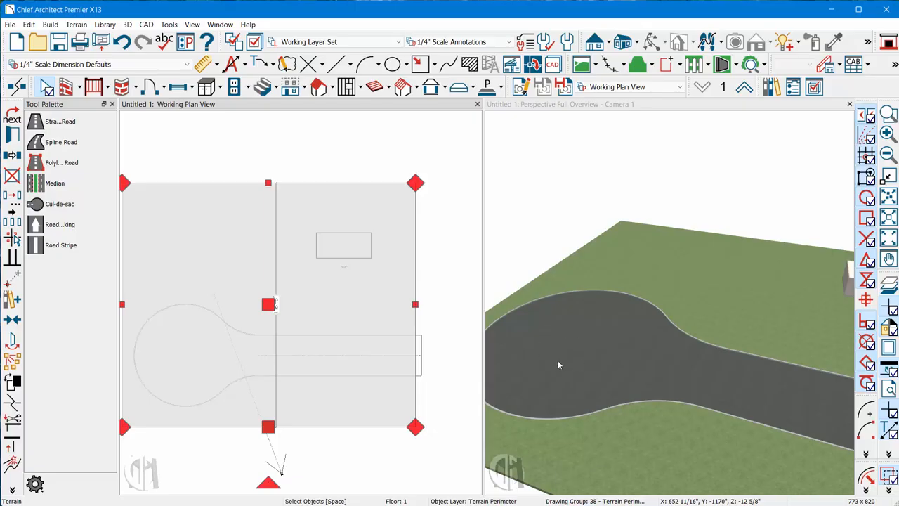
pyautogui.scroll(5, 311, 373)
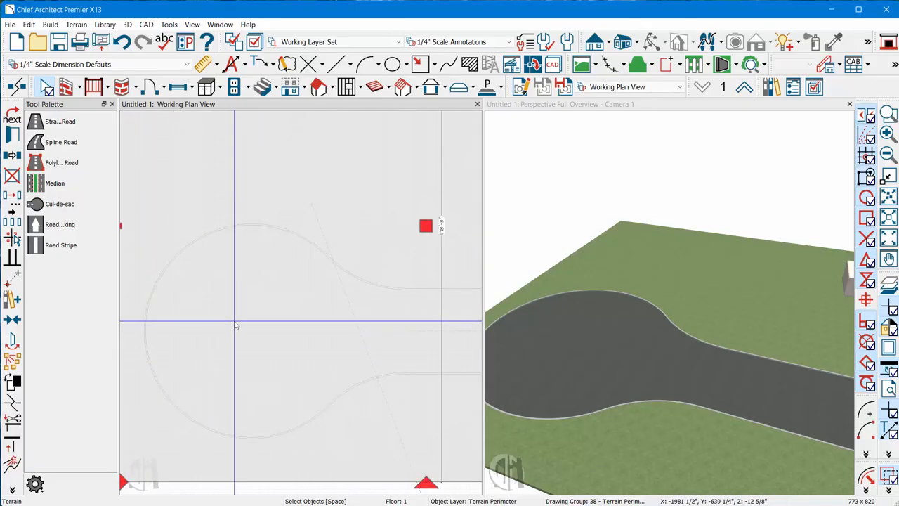
pyautogui.scroll(-3, 236, 325)
# - Draw a circle about 20 feet in diameter inside the cul-de-sac and move it to the center of the turnaround
pyautogui.click(204, 243)
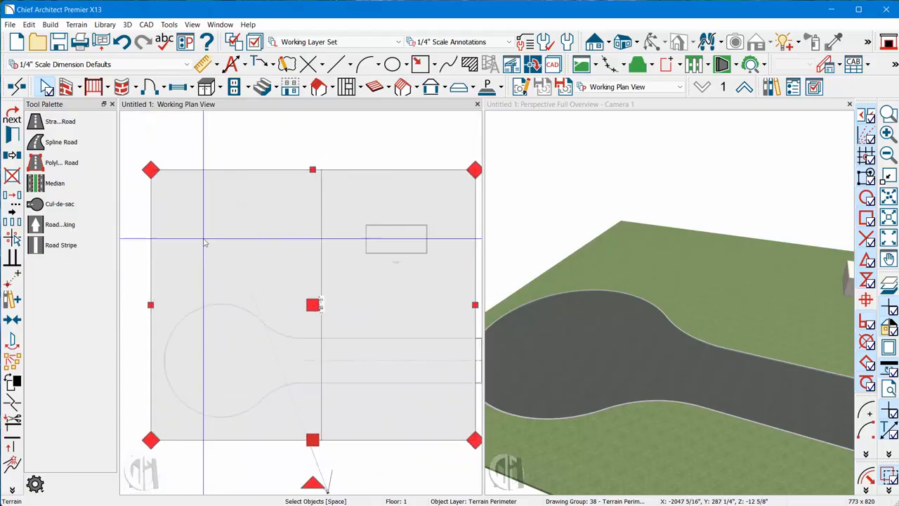
pyautogui.click(393, 64)
pyautogui.scroll(2, 160, 409)
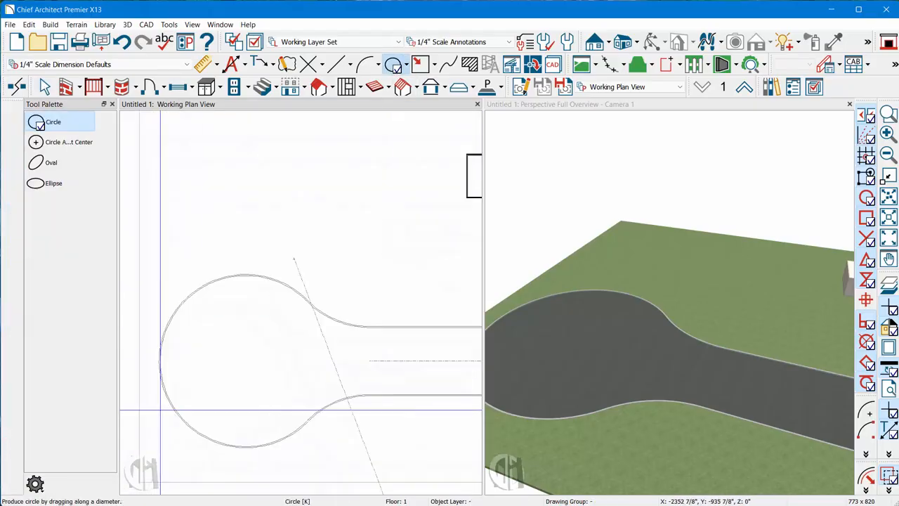
pyautogui.scroll(2, 161, 409)
pyautogui.moveTo(246, 315)
pyautogui.mouseDown()
pyautogui.moveTo(301, 369)
pyautogui.moveTo(292, 358)
pyautogui.mouseUp()
pyautogui.scroll(1, 285, 359)
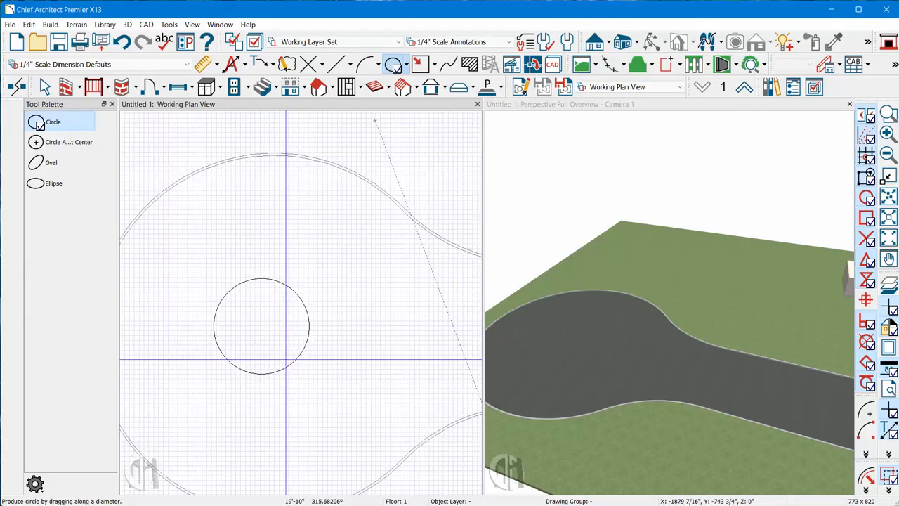
pyautogui.click(260, 324)
pyautogui.moveTo(260, 324)
pyautogui.mouseDown()
pyautogui.moveTo(277, 342)
pyautogui.moveTo(273, 333)
pyautogui.mouseUp()
pyautogui.scroll(-2, 358, 243)
pyautogui.scroll(2, 274, 334)
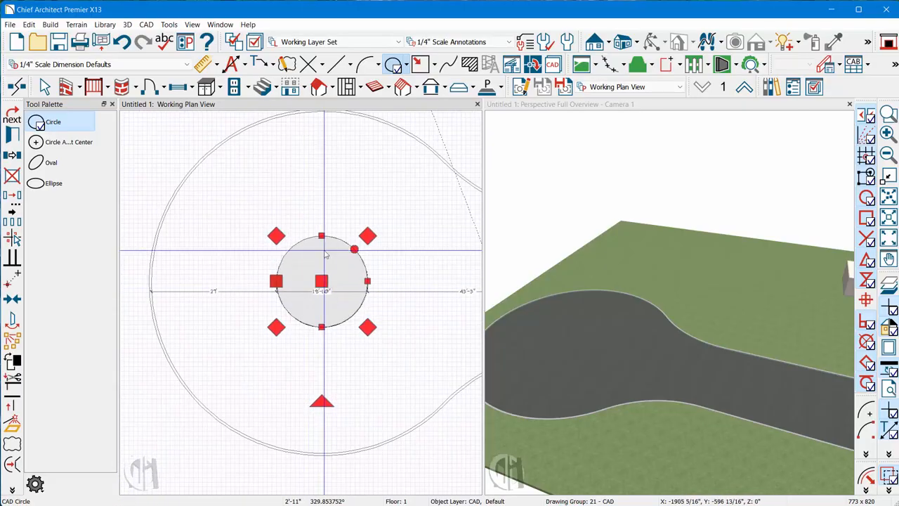
# - Convert the circle in the cul-de-sac to a terrain feature on its default layer with the default specification
pyautogui.click(13, 426)
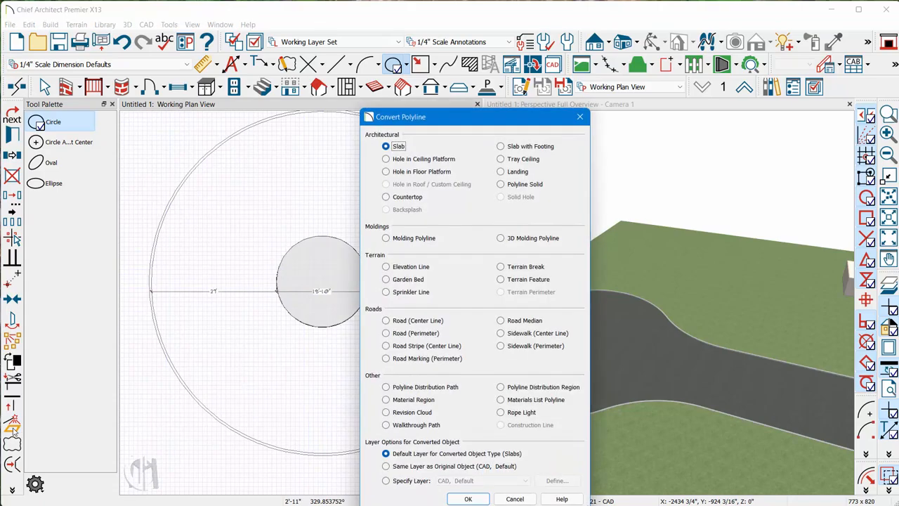
pyautogui.moveTo(417, 122); pyautogui.dragTo(378, 92)
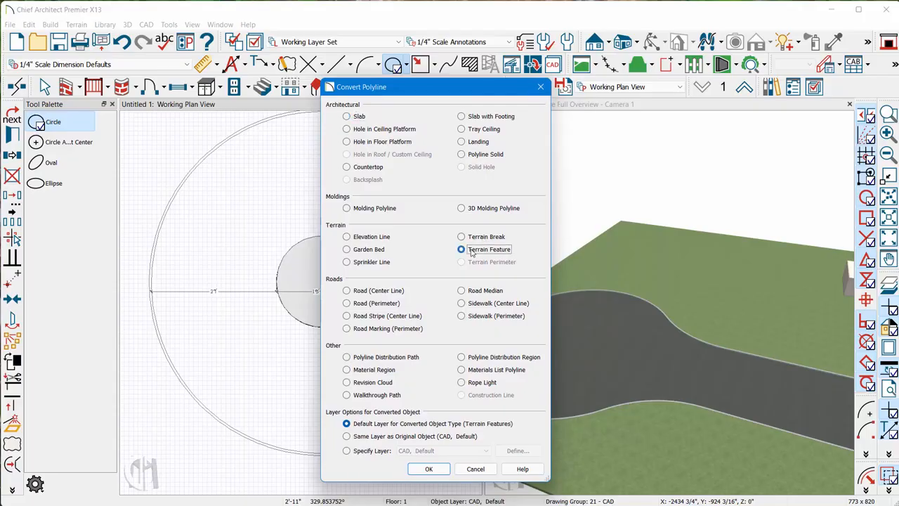
pyautogui.click(429, 469)
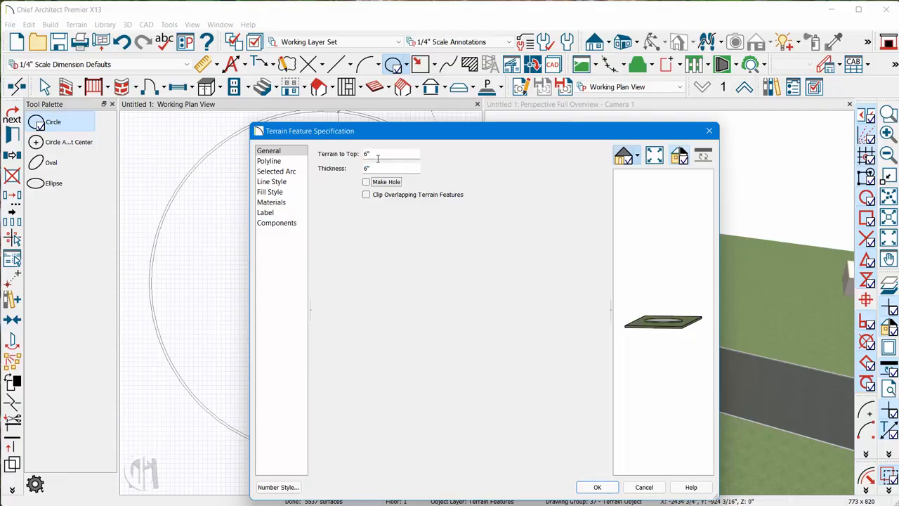
pyautogui.scroll(5, 671, 323)
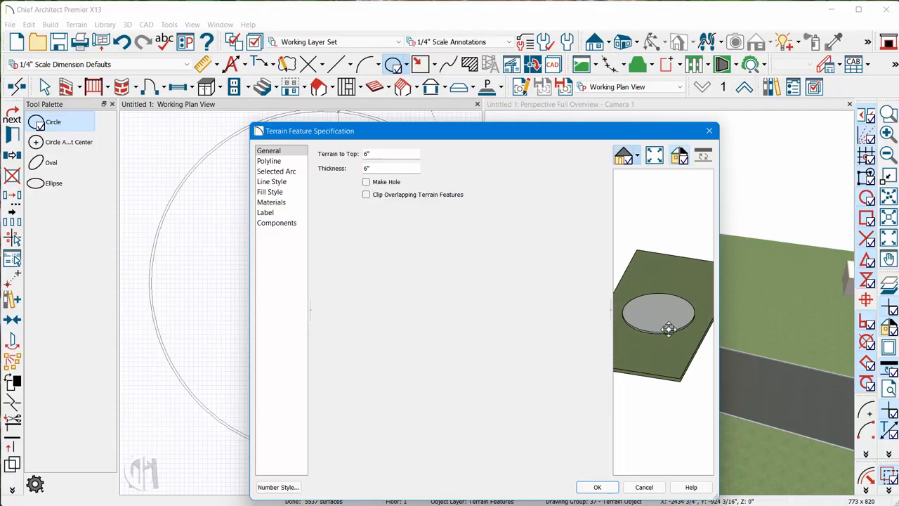
pyautogui.scroll(2, 659, 333)
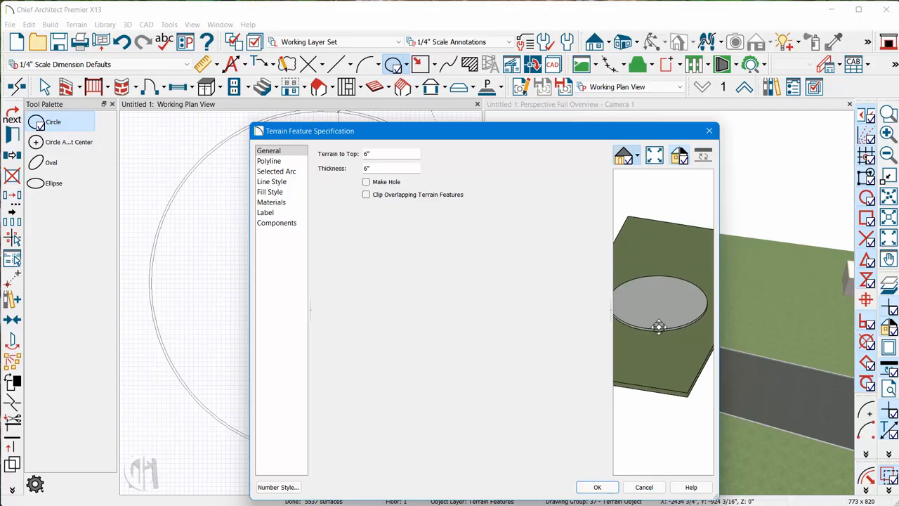
pyautogui.click(597, 487)
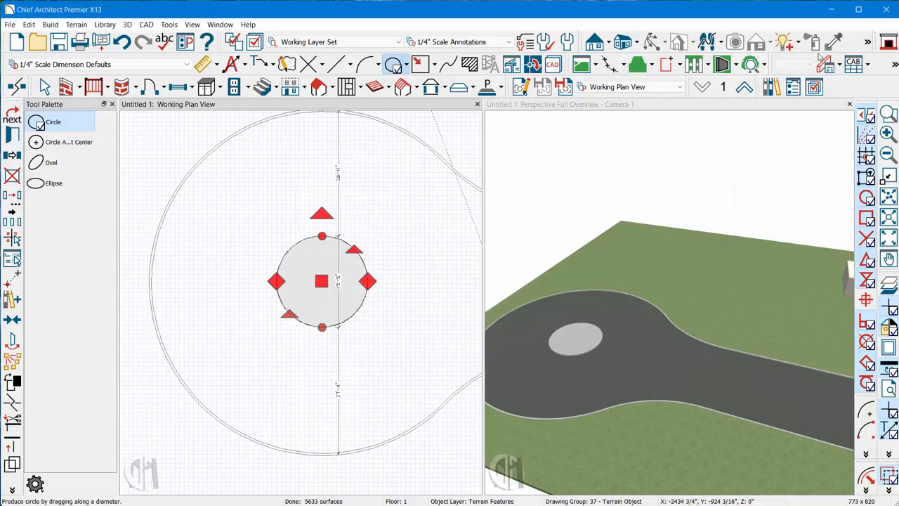
# - Copy the terrain's Grass 7 material onto the cul-de-sac's round island and review the island's terrain feature settings without changing them
pyautogui.click(757, 125)
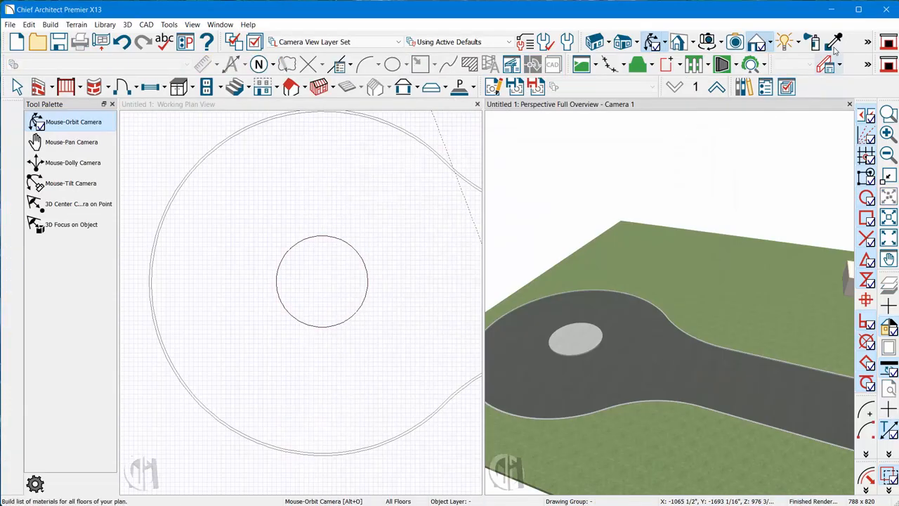
pyautogui.click(710, 281)
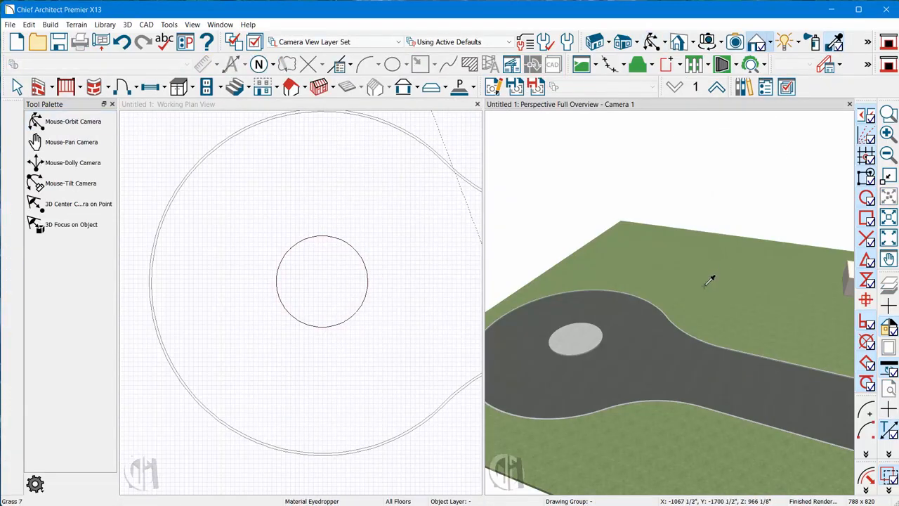
pyautogui.click(580, 347)
pyautogui.press('Escape')
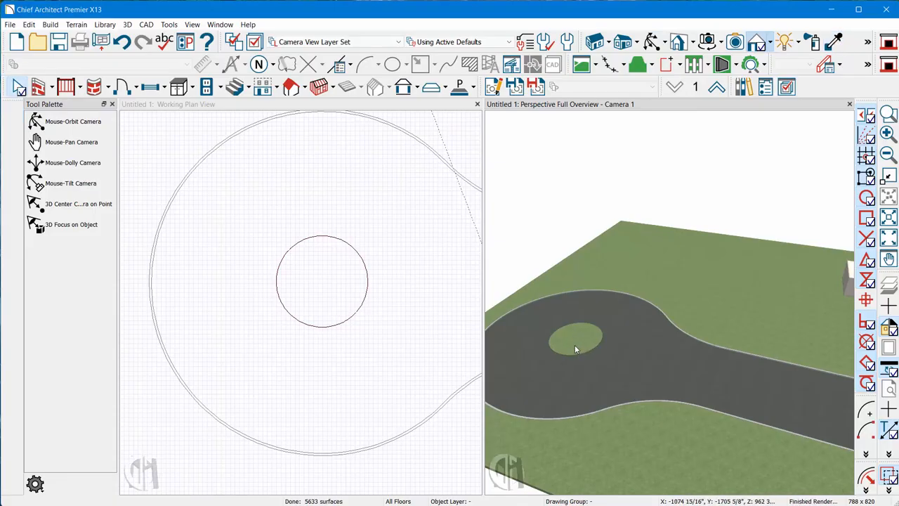
pyautogui.doubleClick(574, 349)
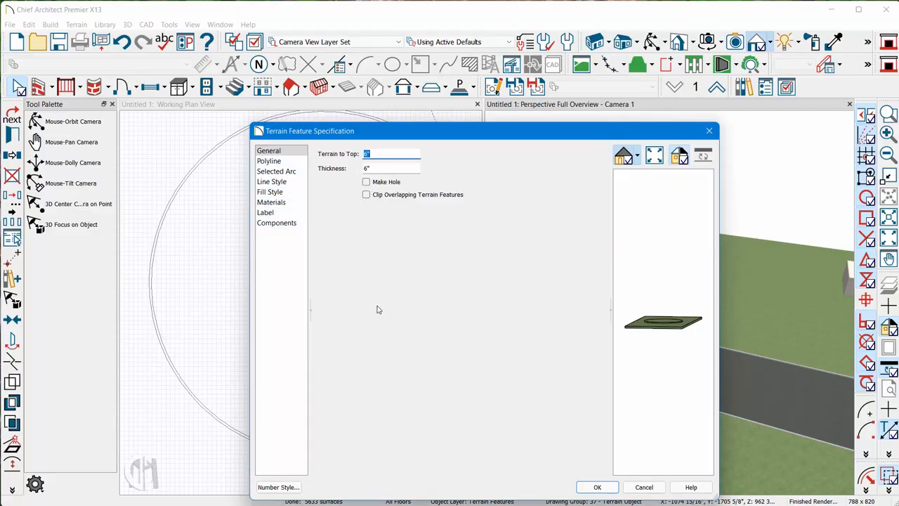
pyautogui.click(644, 486)
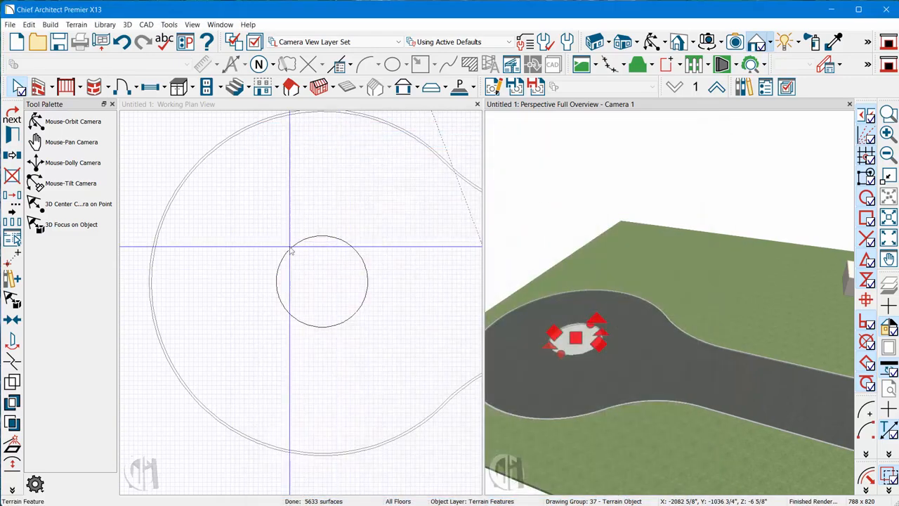
# - Draw a three-sided polyline in front of the building, starting and ending on the road's near edge, with legs about 24 feet long
pyautogui.scroll(-5, 282, 354)
pyautogui.scroll(4, 429, 257)
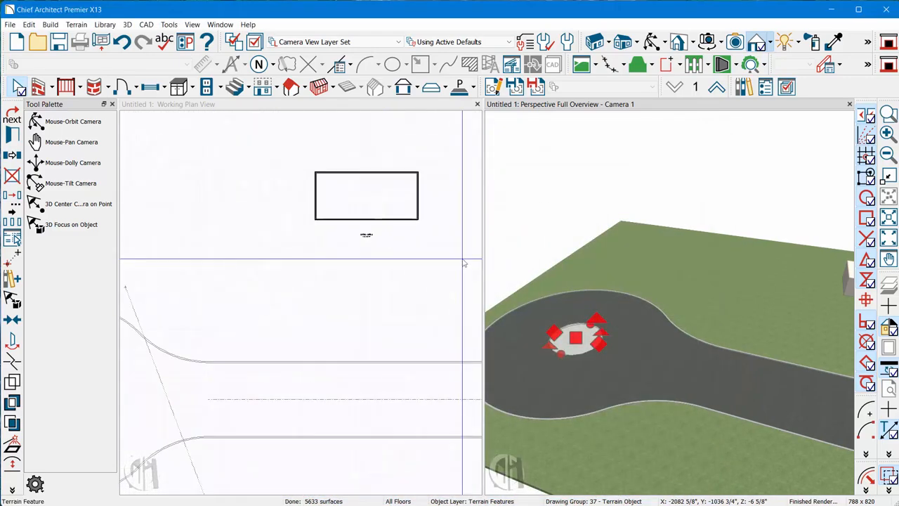
pyautogui.scroll(-2, 358, 274)
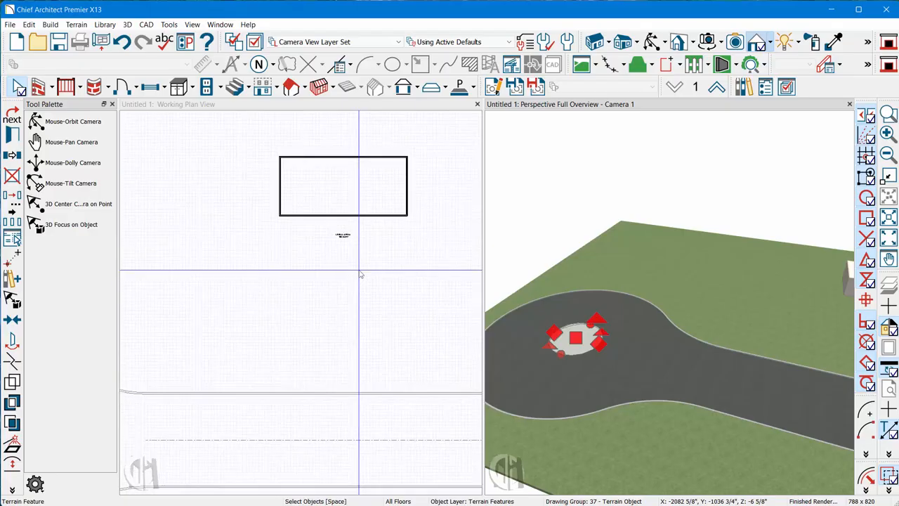
pyautogui.click(345, 132)
pyautogui.scroll(1, 391, 181)
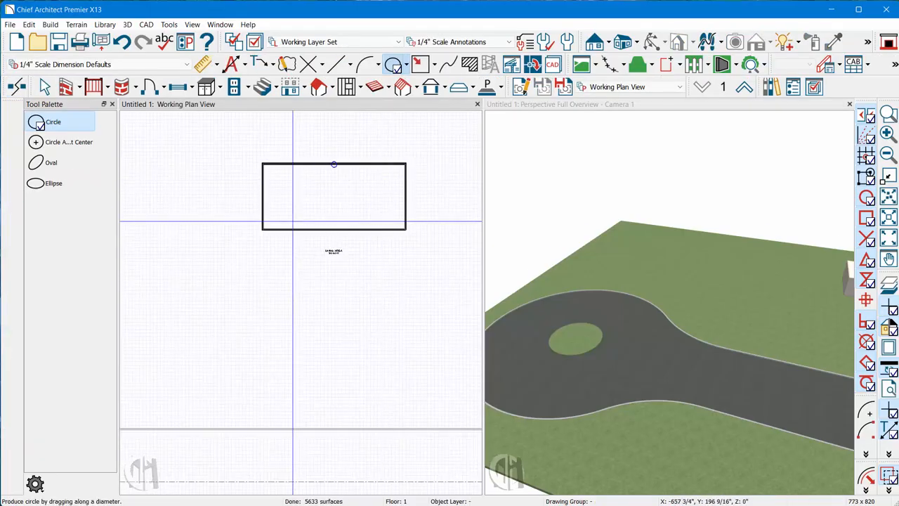
pyautogui.click(340, 64)
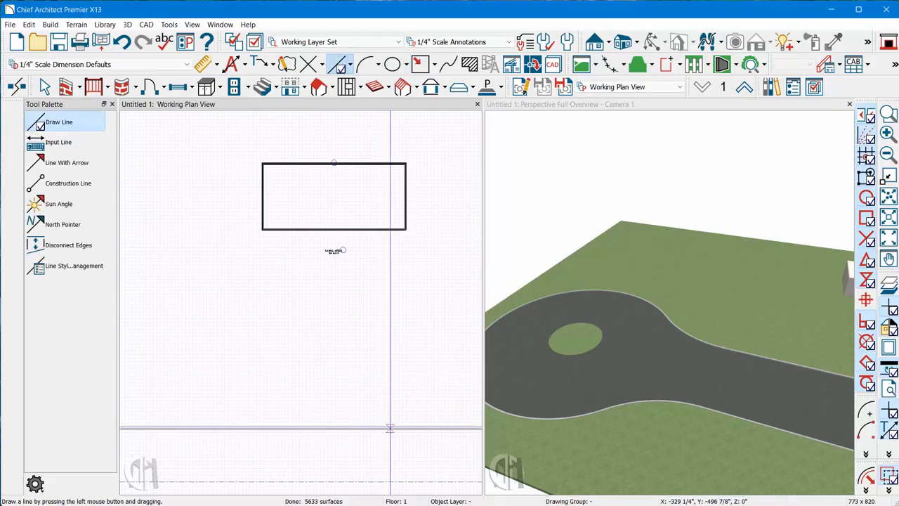
pyautogui.moveTo(390, 427); pyautogui.dragTo(391, 344)
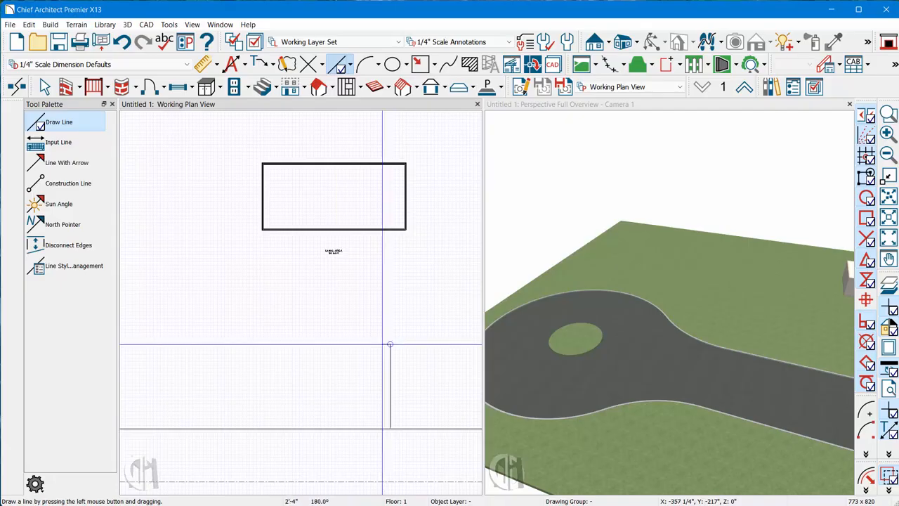
pyautogui.moveTo(389, 344)
pyautogui.mouseDown()
pyautogui.moveTo(283, 345)
pyautogui.moveTo(283, 429)
pyautogui.mouseUp()
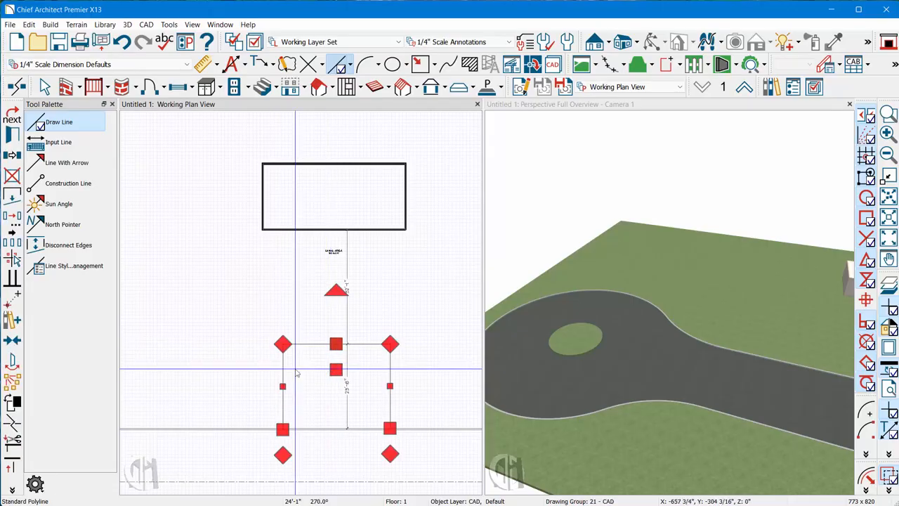
# - Change the polyline's segment nearest the building to an arc and bow it outward toward the building
pyautogui.click(12, 490)
pyautogui.click(33, 220)
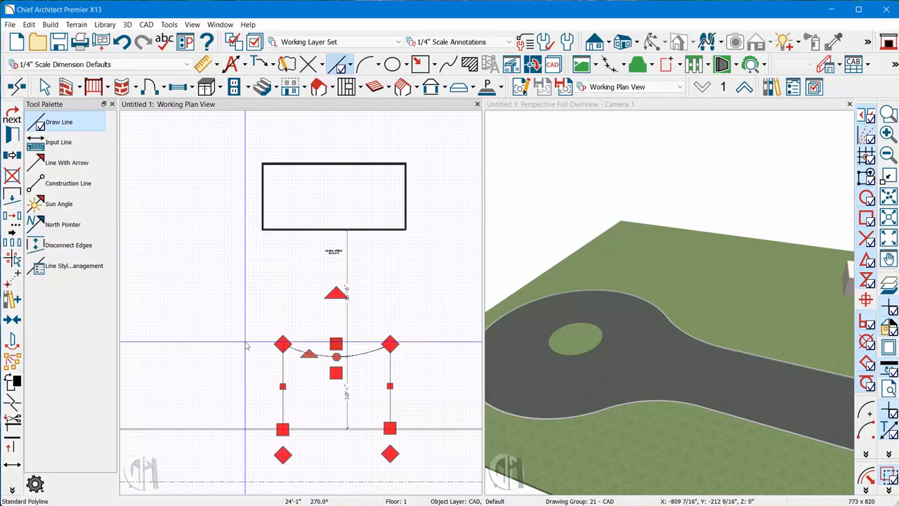
pyautogui.moveTo(323, 355); pyautogui.dragTo(315, 308)
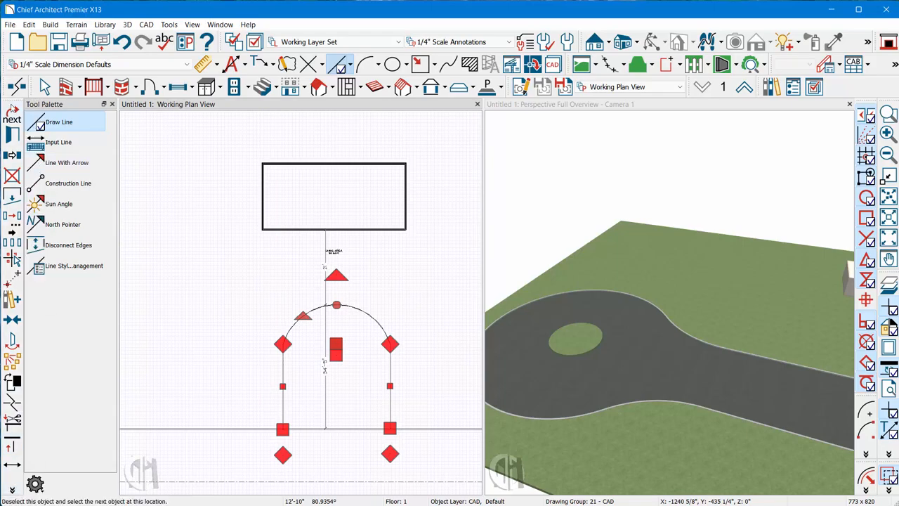
# - Dock the edit toolbar horizontally and convert the arched polyline to a road by center line with the default road specification
pyautogui.moveTo(12, 99); pyautogui.dragTo(130, 486)
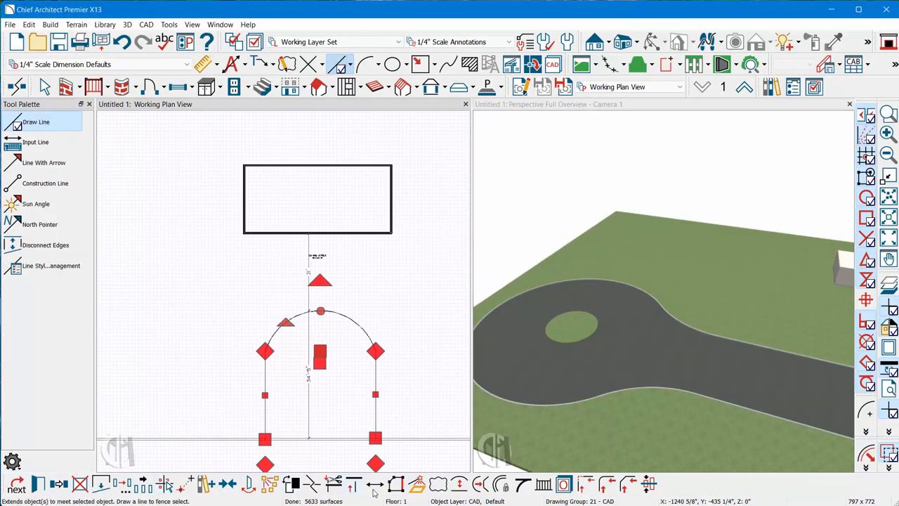
pyautogui.click(417, 484)
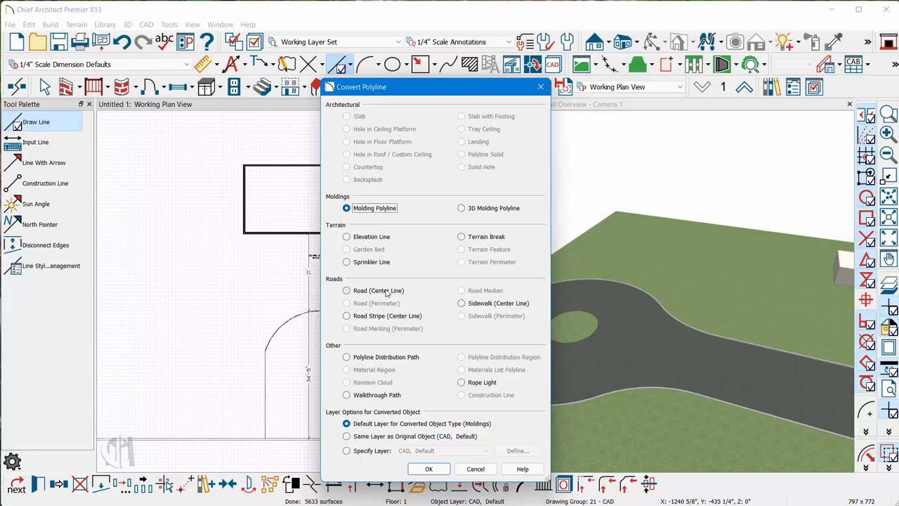
pyautogui.click(425, 468)
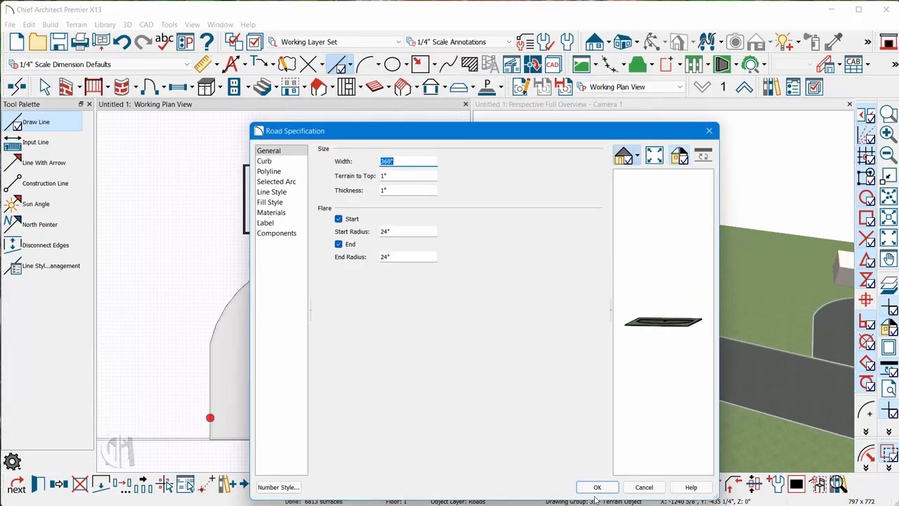
pyautogui.click(596, 487)
# - Spread the two legs of the U-shaped driveway farther apart to open a grass island between them
pyautogui.scroll(-3, 205, 361)
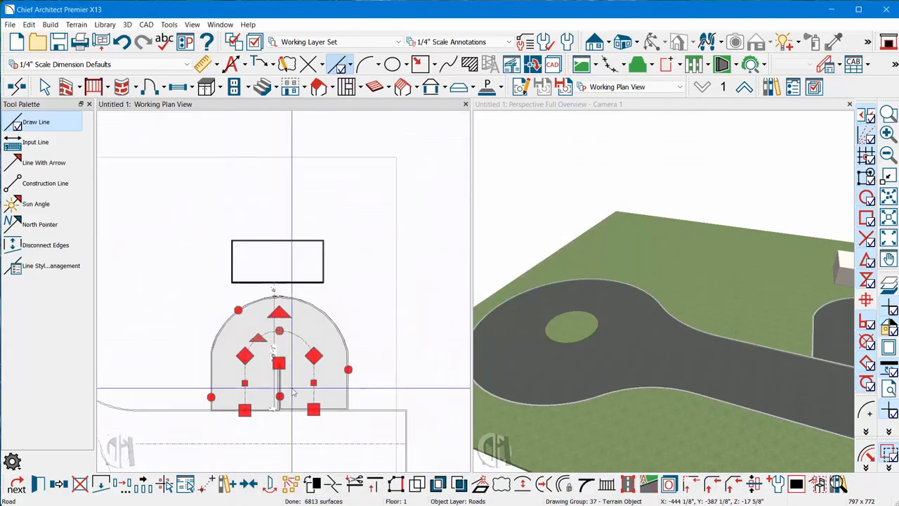
pyautogui.scroll(-3, 583, 376)
pyautogui.scroll(4, 788, 362)
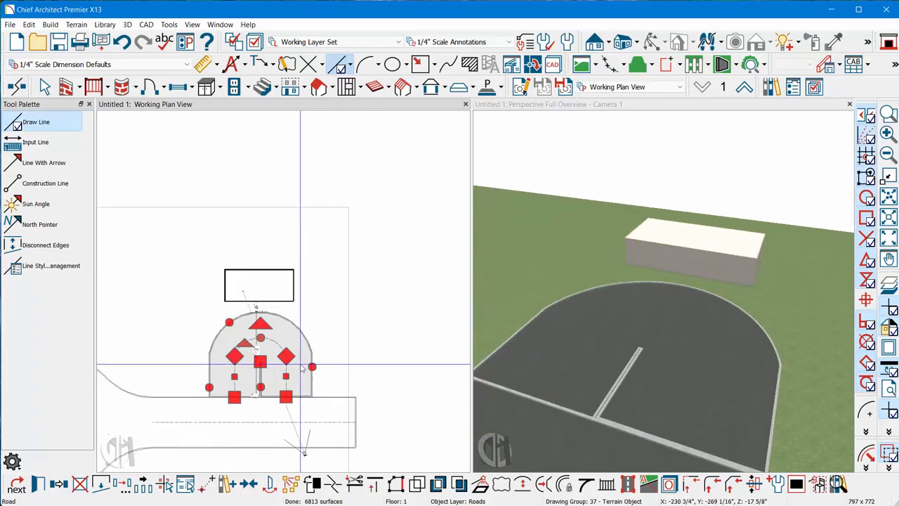
pyautogui.moveTo(285, 376); pyautogui.dragTo(260, 435)
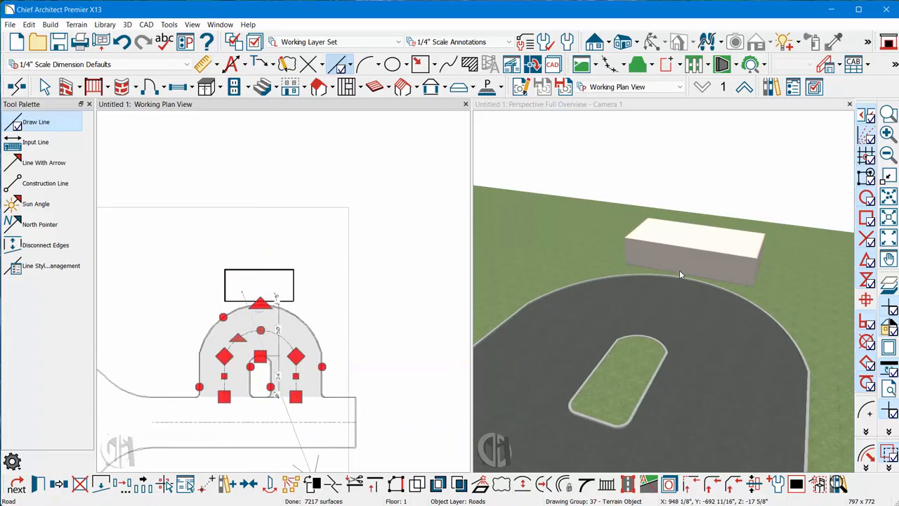
pyautogui.scroll(-3, 679, 270)
pyautogui.scroll(3, 648, 353)
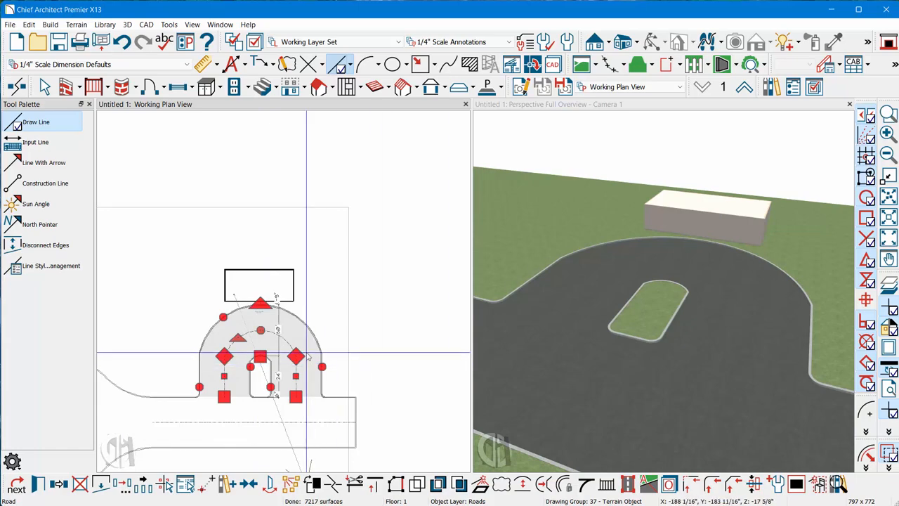
pyautogui.scroll(-3, 400, 261)
pyautogui.scroll(2, 298, 275)
pyautogui.scroll(1, 298, 275)
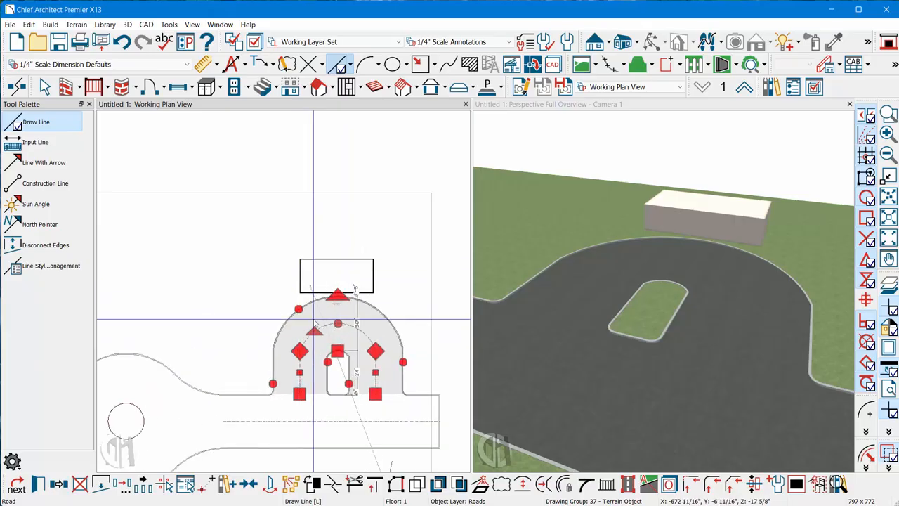
# - Delete the U-shaped driveway between the road and the building
pyautogui.press('Delete')
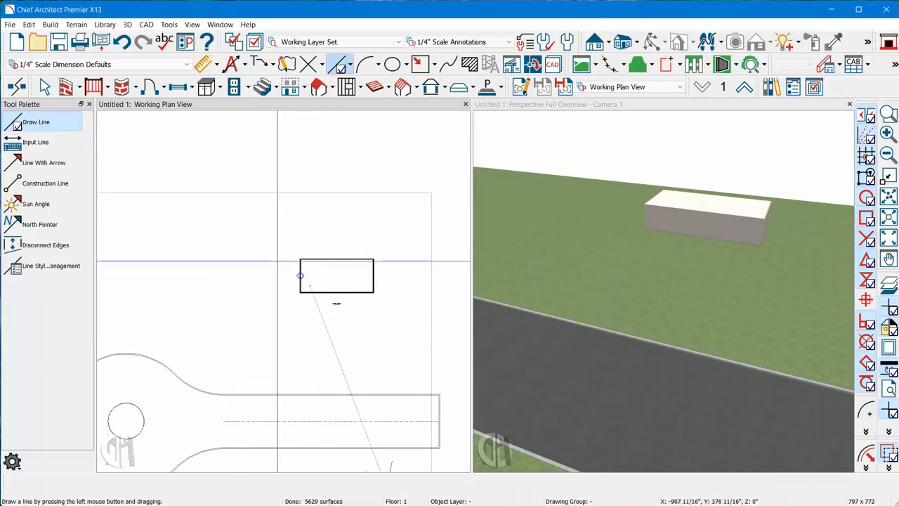
# - Extend the terrain perimeter's far edge outward behind the building and move the building farther away from the road
pyautogui.press('space')
pyautogui.click(300, 193)
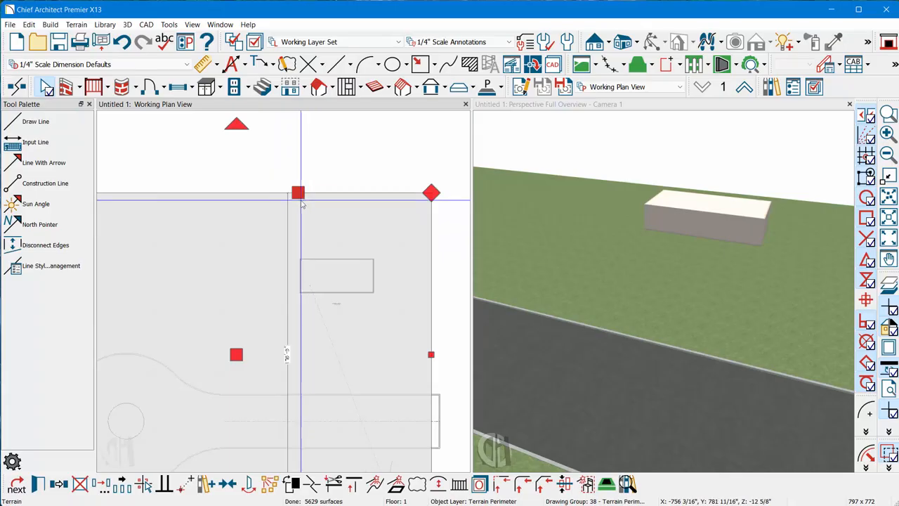
pyautogui.moveTo(301, 195); pyautogui.dragTo(296, 85)
pyautogui.scroll(-2, 449, 392)
pyautogui.scroll(2, 362, 316)
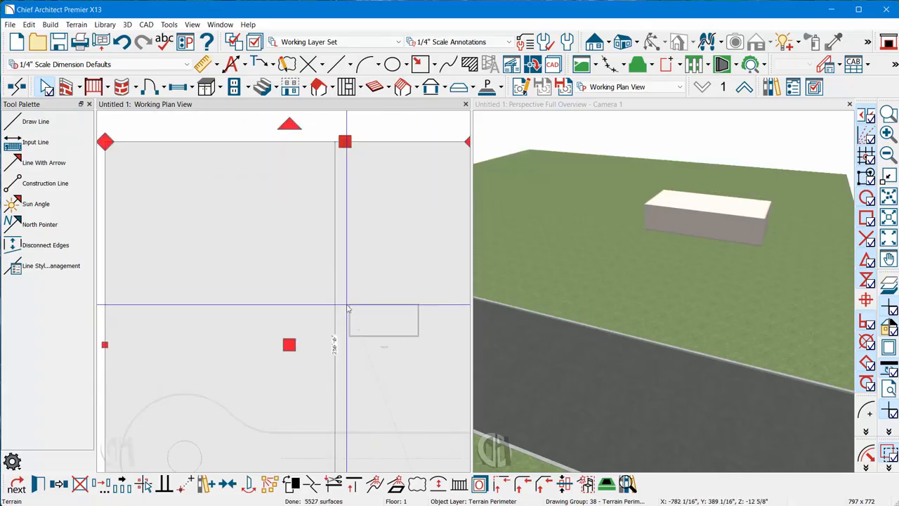
pyautogui.moveTo(343, 300); pyautogui.dragTo(390, 266)
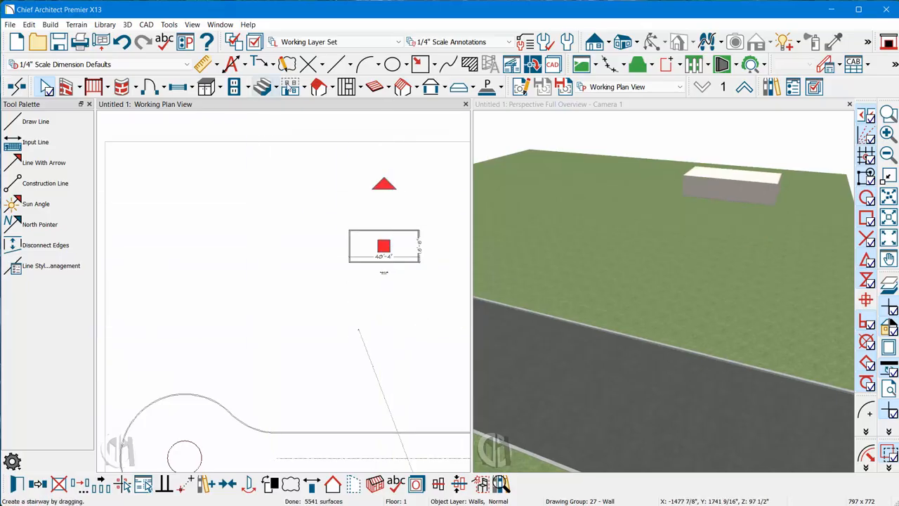
# - Draw a three-sided polyline in front of the building from the road's near edge, with legs about 64 feet long and 46 feet apart
pyautogui.click(335, 66)
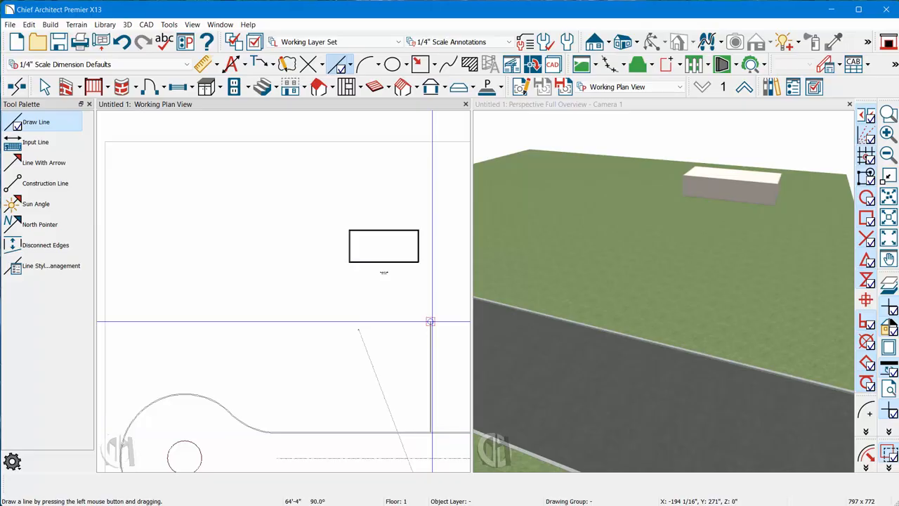
pyautogui.moveTo(431, 322); pyautogui.dragTo(351, 323)
pyautogui.moveTo(351, 323); pyautogui.dragTo(352, 432)
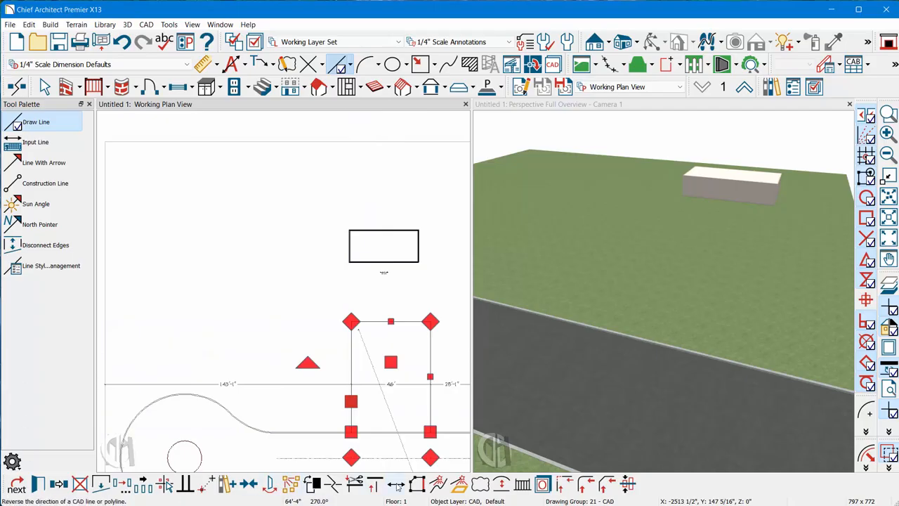
# - Convert the three-sided polyline to a road by center line with a width of 144 inches, checking its curb settings
pyautogui.click(457, 484)
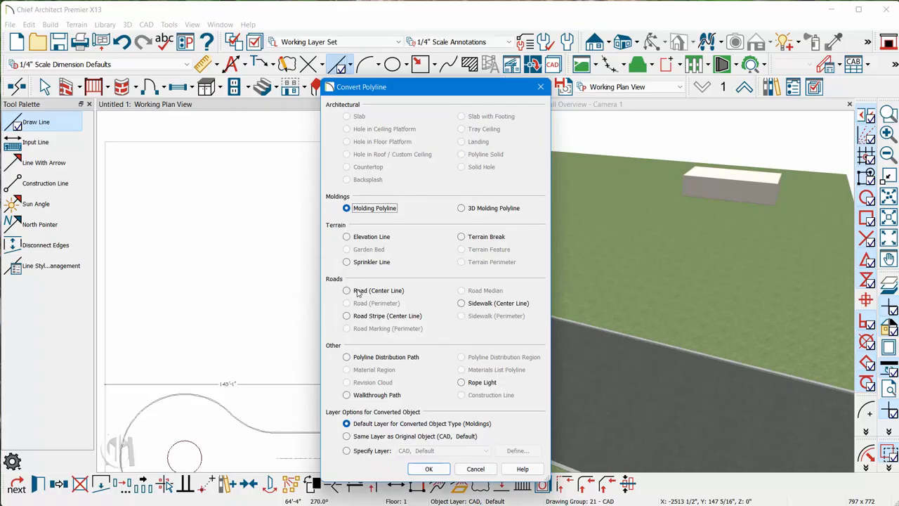
pyautogui.click(429, 468)
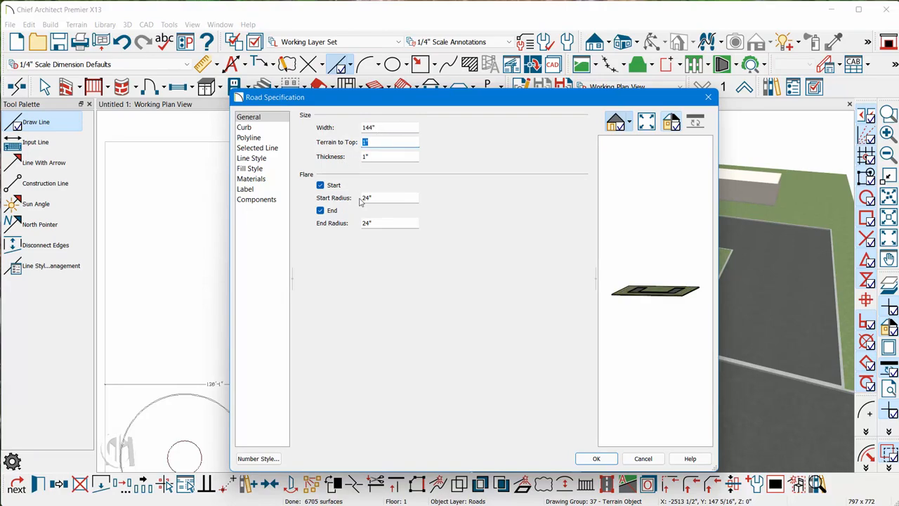
pyautogui.click(249, 127)
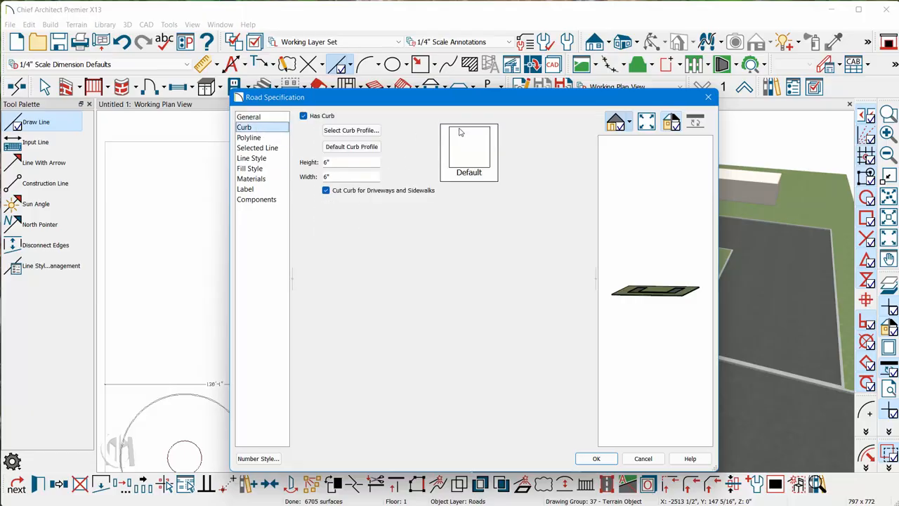
pyautogui.click(597, 459)
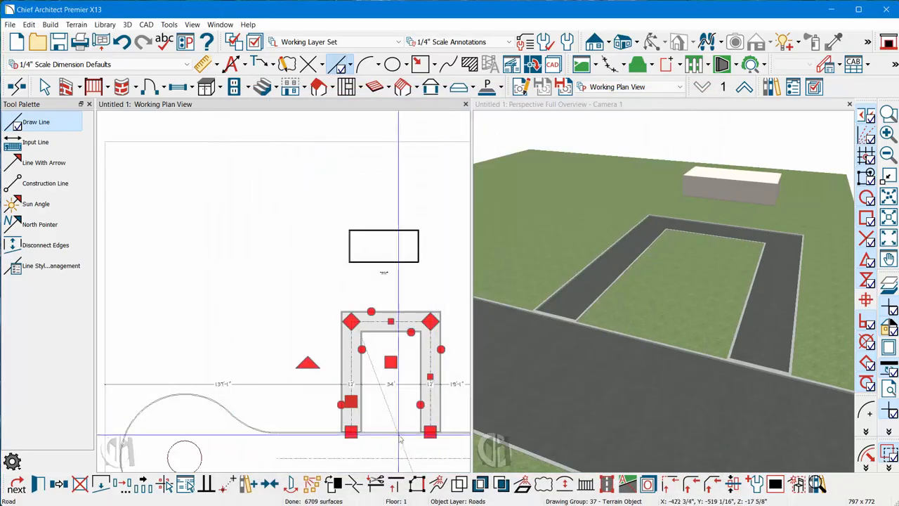
# - Examine the rounded corners where the driveway meets the road and review the flare settings in its road specification
pyautogui.scroll(1, 348, 436)
pyautogui.scroll(5, 347, 435)
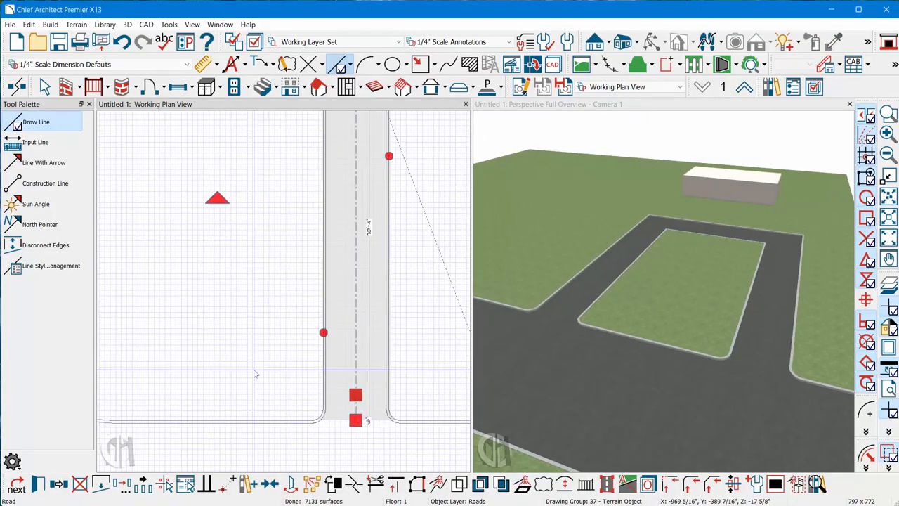
pyautogui.scroll(-3, 273, 392)
pyautogui.scroll(3, 458, 402)
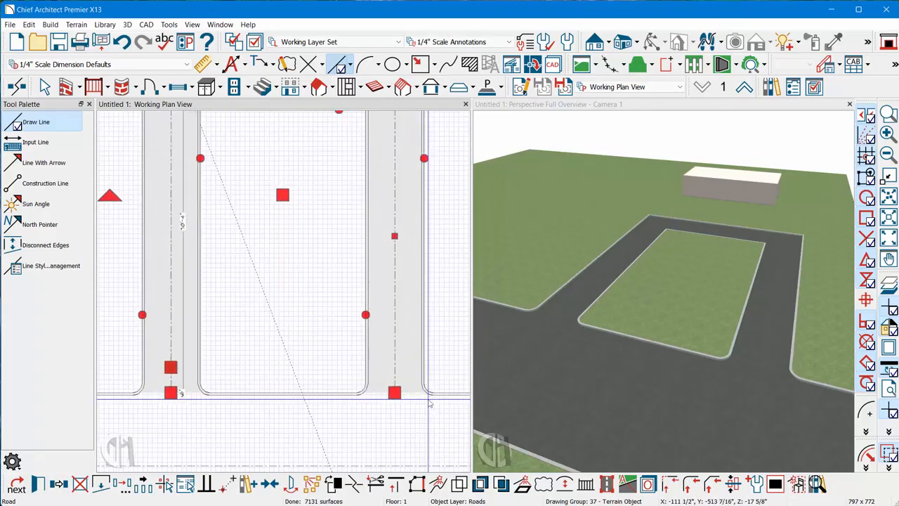
pyautogui.press('Escape')
pyautogui.press('Escape')
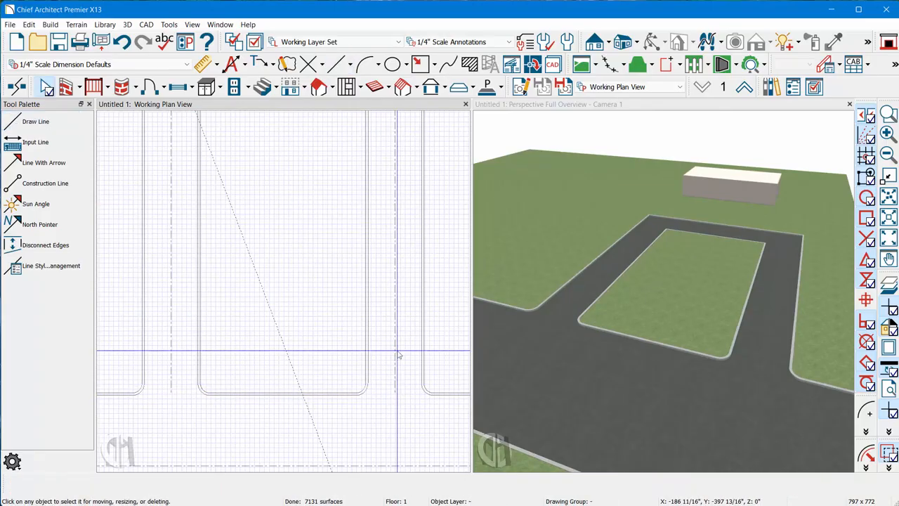
pyautogui.doubleClick(396, 352)
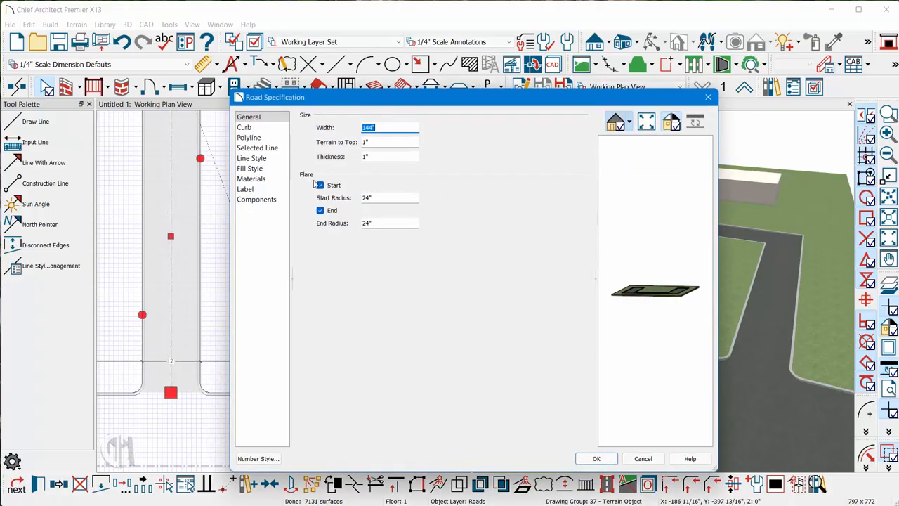
pyautogui.click(595, 459)
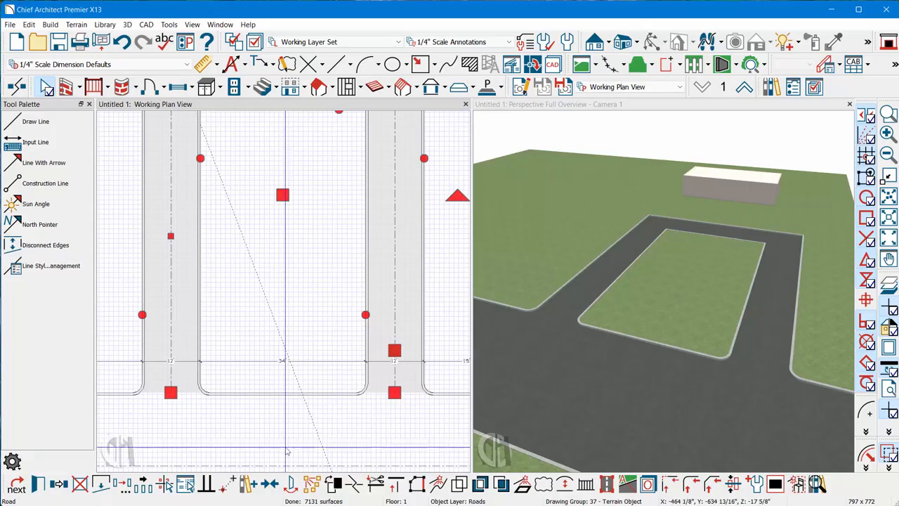
# - Change the driveway segment nearest the building to an arc and bow it outward toward the building
pyautogui.scroll(-4, 289, 264)
pyautogui.scroll(4, 294, 263)
pyautogui.click(294, 264)
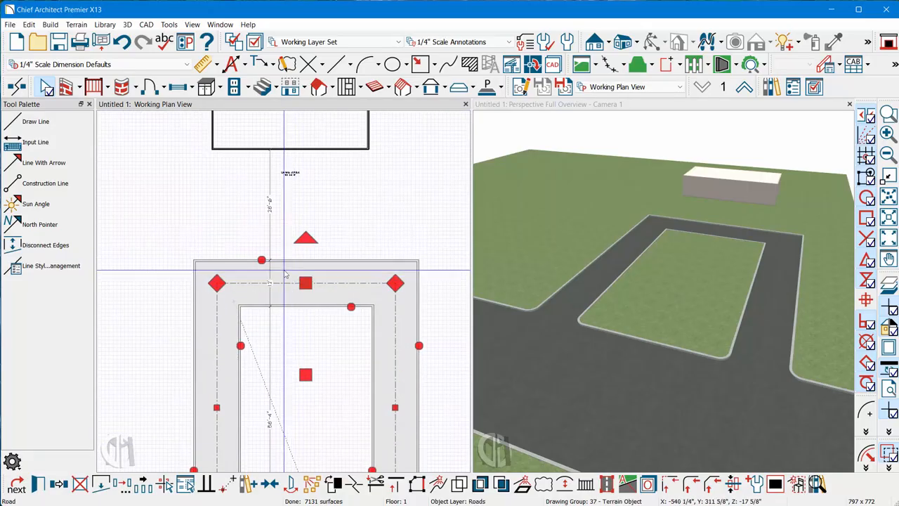
pyautogui.scroll(2, 284, 262)
pyautogui.press('Escape')
pyautogui.click(275, 262)
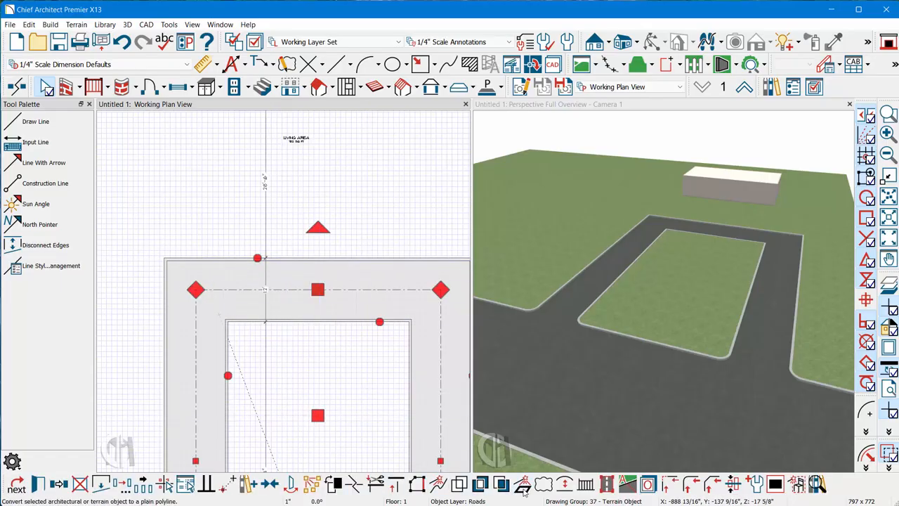
pyautogui.click(564, 483)
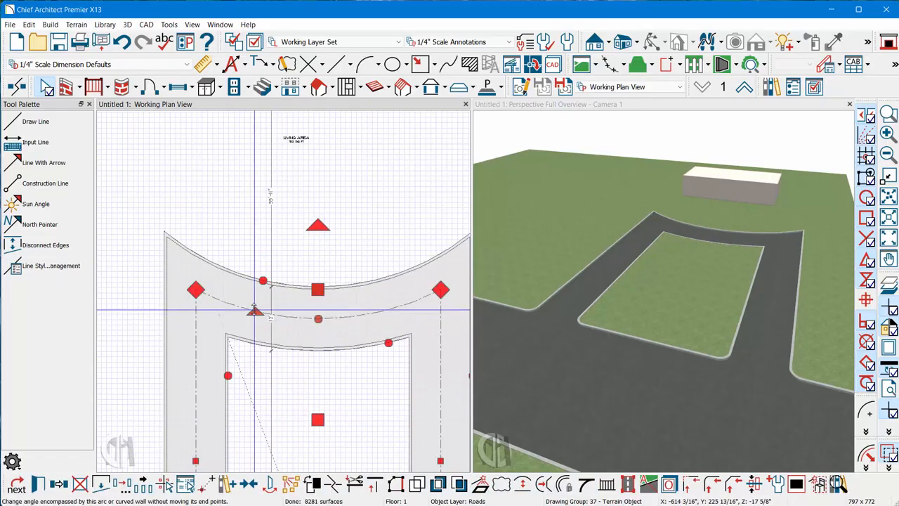
pyautogui.moveTo(255, 309); pyautogui.dragTo(251, 230)
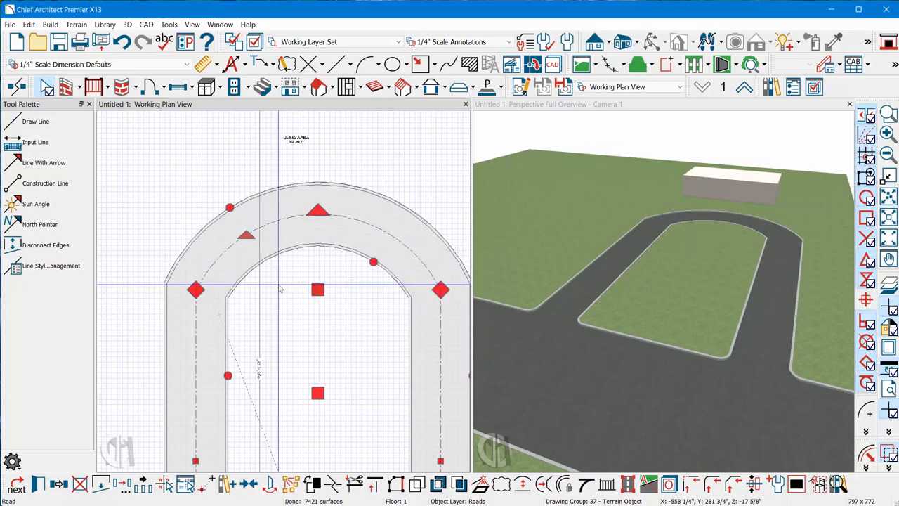
# - Widen the arched driveway to about 20 feet and pull its arc slightly back from the building
pyautogui.moveTo(318, 290)
pyautogui.mouseDown()
pyautogui.moveTo(319, 281)
pyautogui.moveTo(319, 290)
pyautogui.mouseUp()
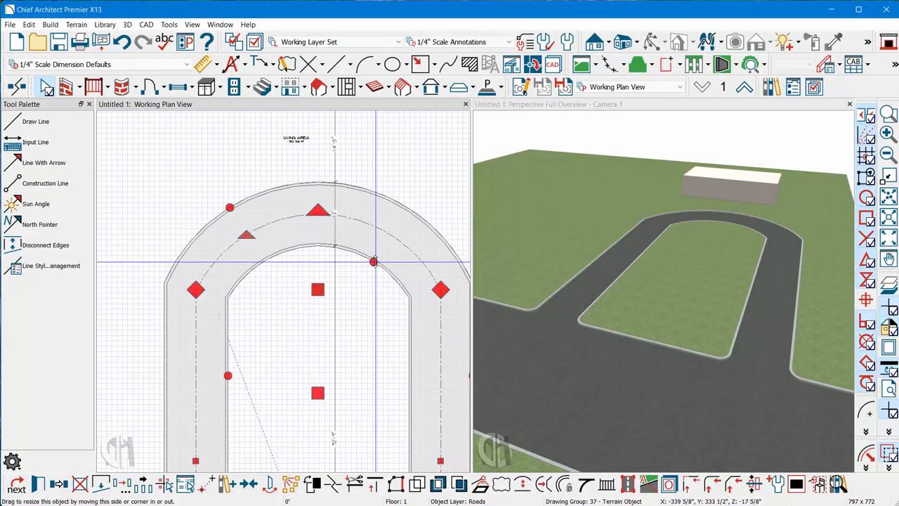
pyautogui.moveTo(372, 262); pyautogui.dragTo(363, 281)
pyautogui.scroll(-3, 321, 206)
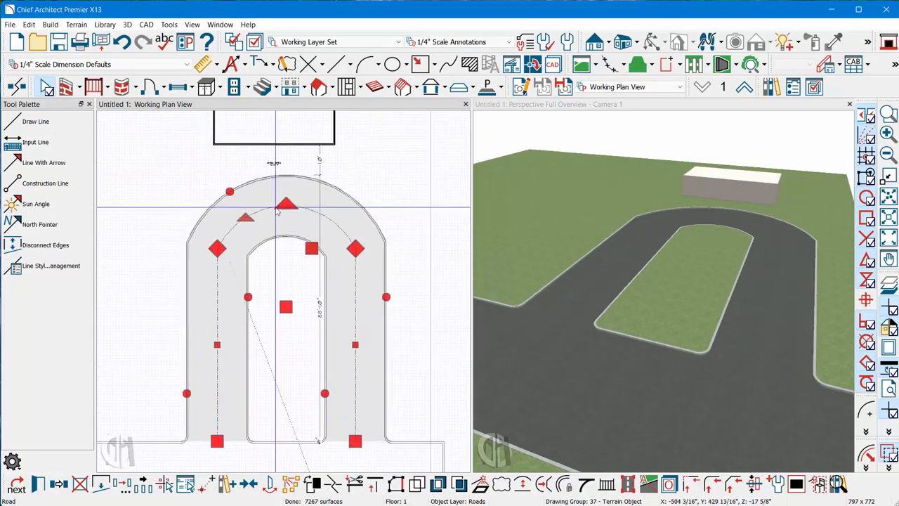
pyautogui.moveTo(311, 250); pyautogui.dragTo(304, 254)
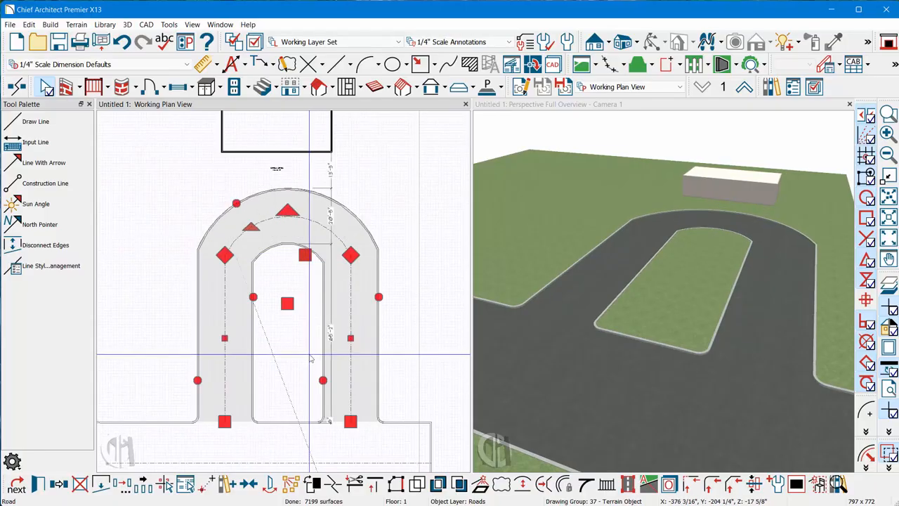
# - Delete the arched driveway
pyautogui.scroll(-2, 318, 358)
pyautogui.scroll(2, 318, 358)
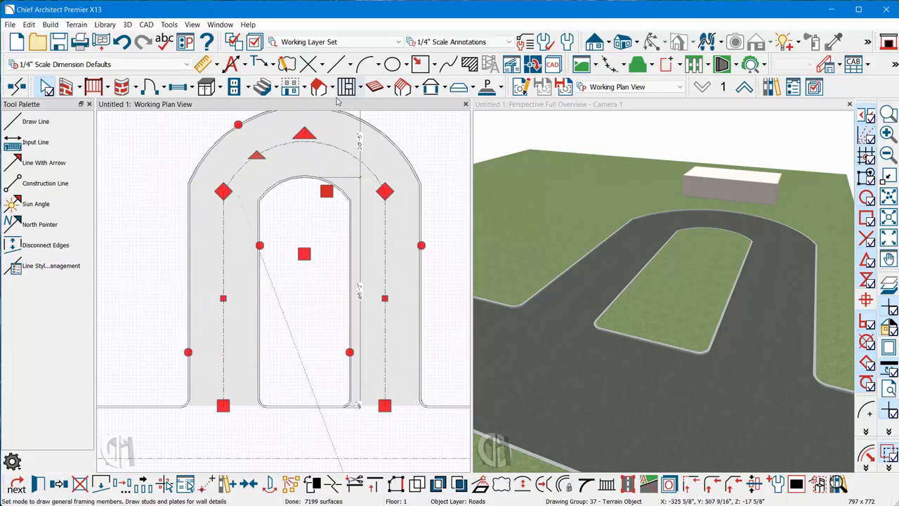
pyautogui.press('Delete')
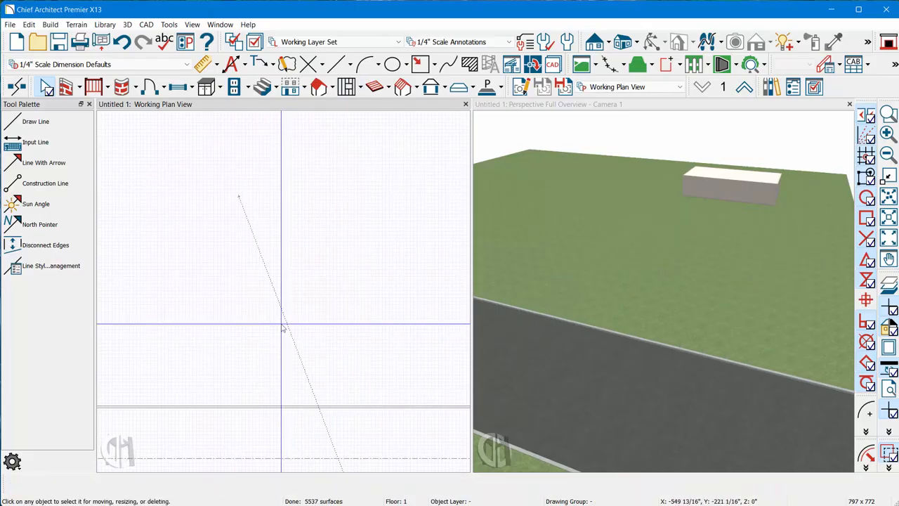
# - Draw two separate parallel lines about 60 feet long and 49 feet apart, running between the road's near edge and the building
pyautogui.click(340, 64)
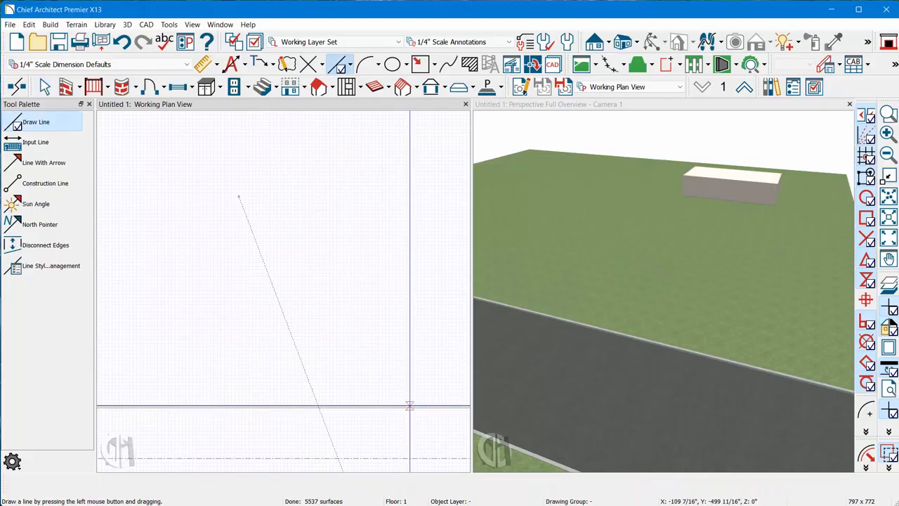
pyautogui.moveTo(411, 406)
pyautogui.mouseDown()
pyautogui.moveTo(411, 188)
pyautogui.moveTo(238, 189)
pyautogui.moveTo(240, 328)
pyautogui.mouseUp()
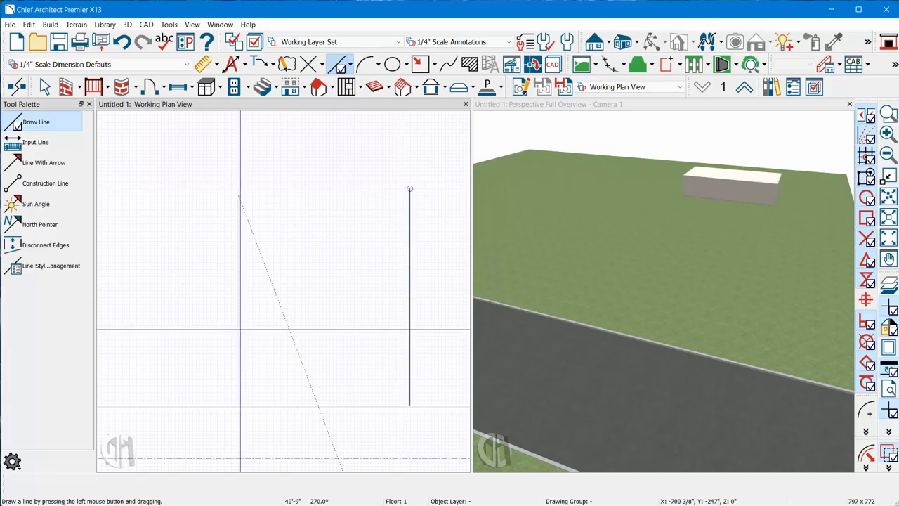
pyautogui.moveTo(241, 402); pyautogui.dragTo(239, 402)
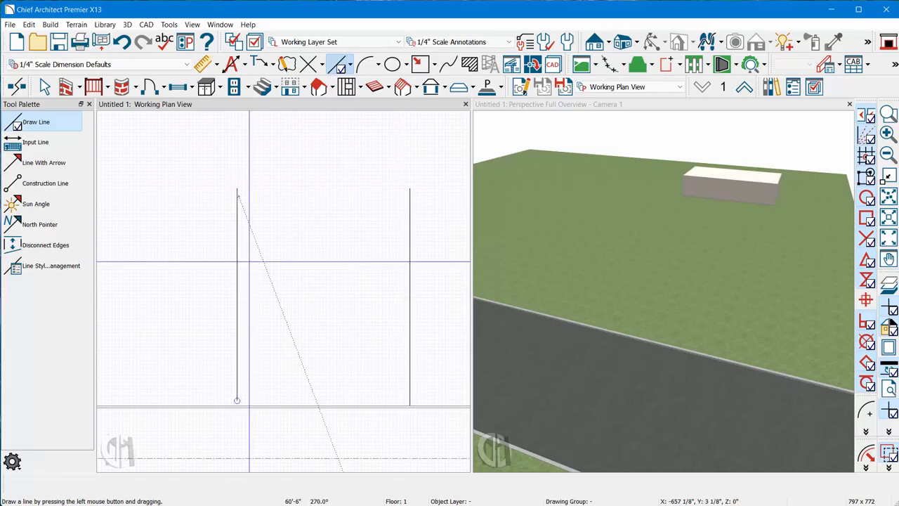
# - Draw a circle about 54 feet in diameter in front of the building and move its left edge point-to-point onto the left line's upper end
pyautogui.click(392, 64)
pyautogui.scroll(-2, 288, 286)
pyautogui.moveTo(284, 176); pyautogui.dragTo(359, 269)
pyautogui.scroll(2, 282, 220)
pyautogui.click(247, 226)
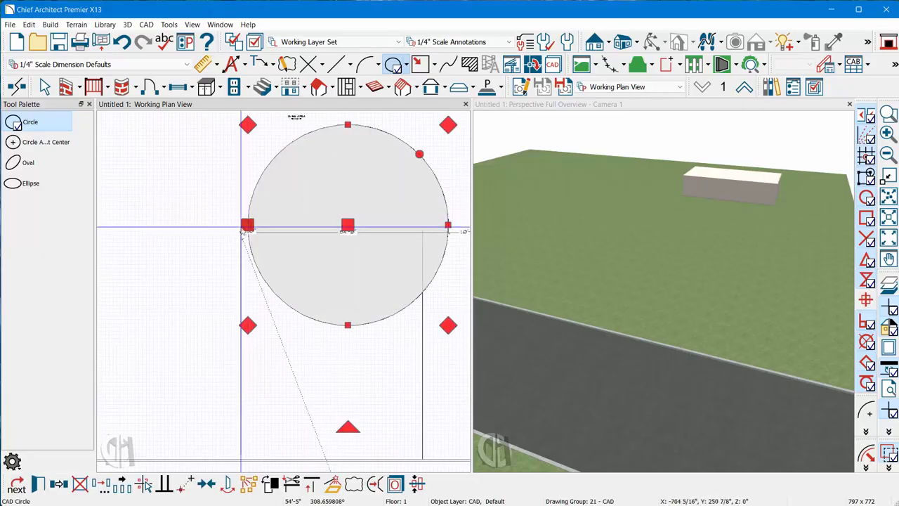
pyautogui.click(186, 484)
pyautogui.click(248, 225)
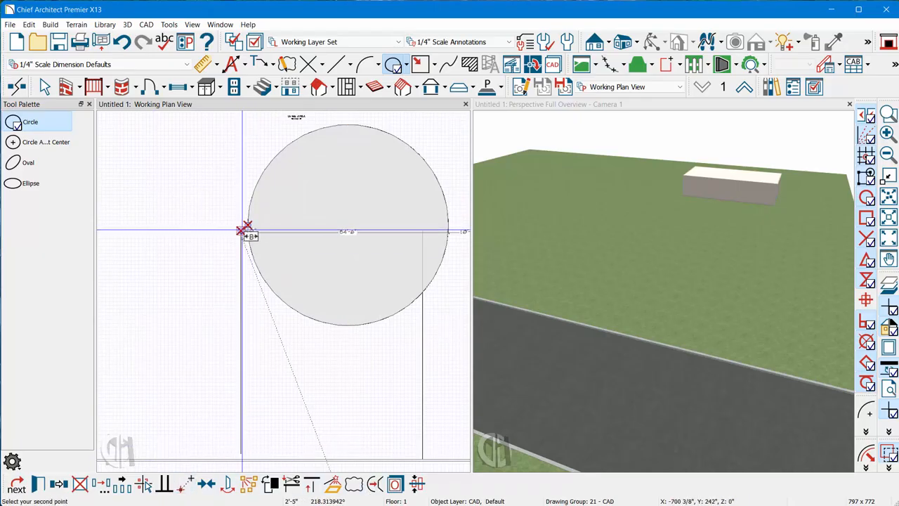
pyautogui.click(241, 230)
# - Move the right line outward until it meets the right edge of the circle
pyautogui.scroll(-1, 251, 263)
pyautogui.scroll(2, 379, 281)
pyautogui.click(378, 318)
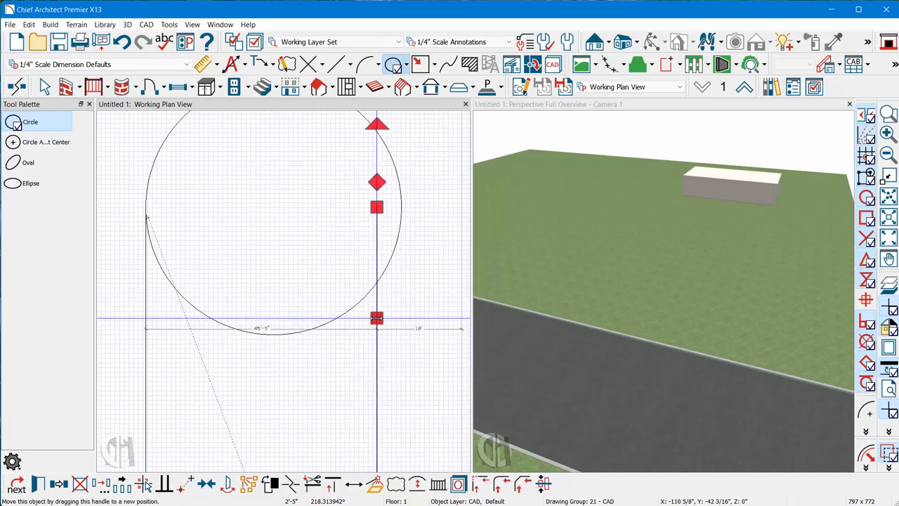
pyautogui.moveTo(377, 330); pyautogui.dragTo(394, 261)
# - Convert the circle and both lines together to roads by center line with the default road specification, 360 inches wide
pyautogui.scroll(-3, 380, 266)
pyautogui.click(315, 304)
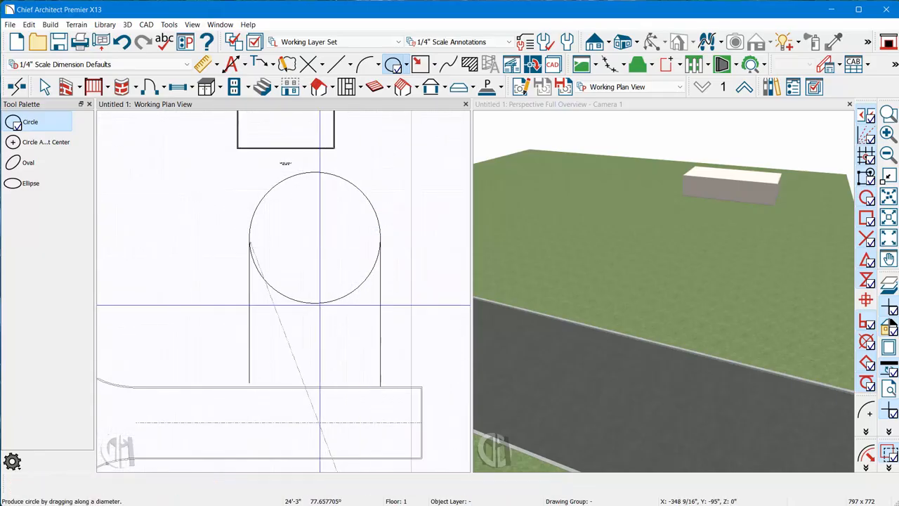
pyautogui.keyDown('shift'); pyautogui.click(247, 342); pyautogui.keyUp('shift')
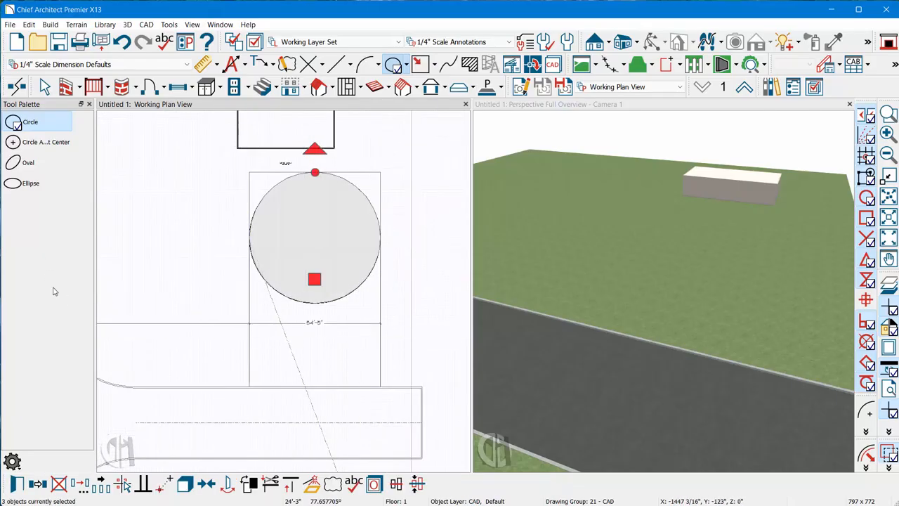
pyautogui.click(311, 483)
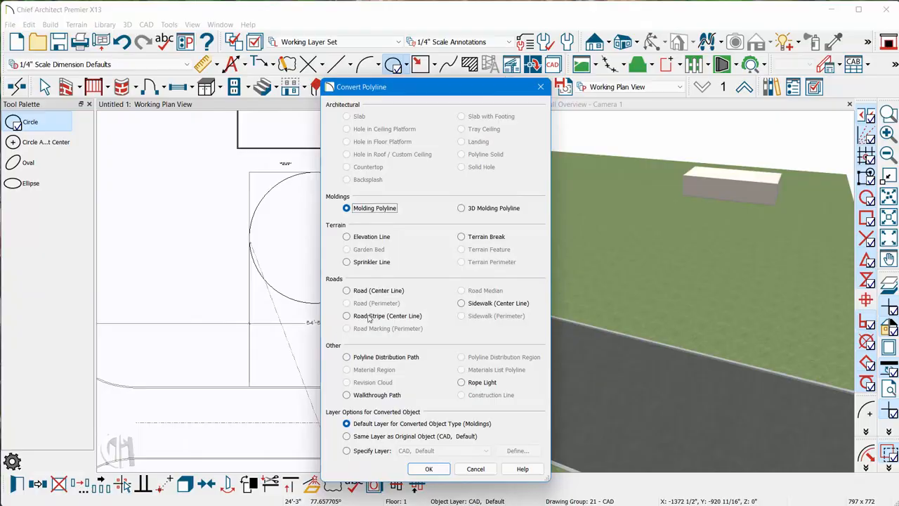
pyautogui.click(428, 469)
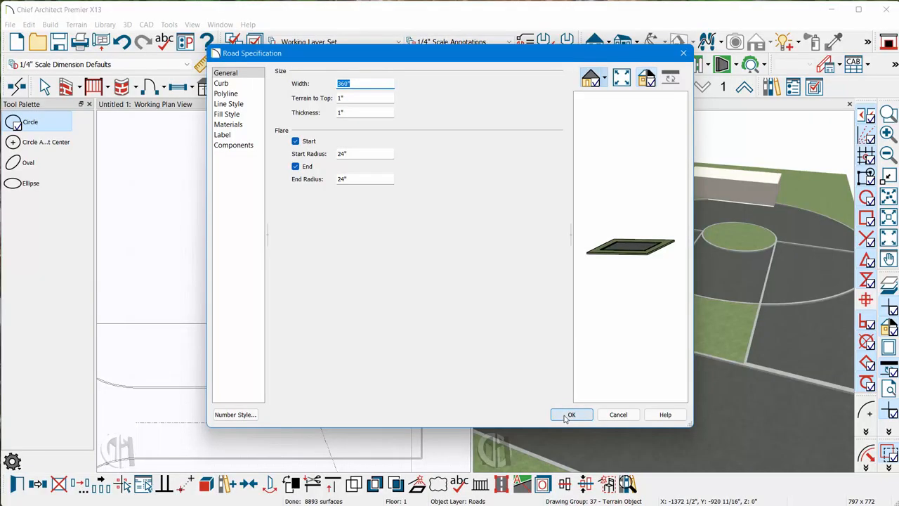
pyautogui.click(571, 414)
pyautogui.scroll(3, 365, 260)
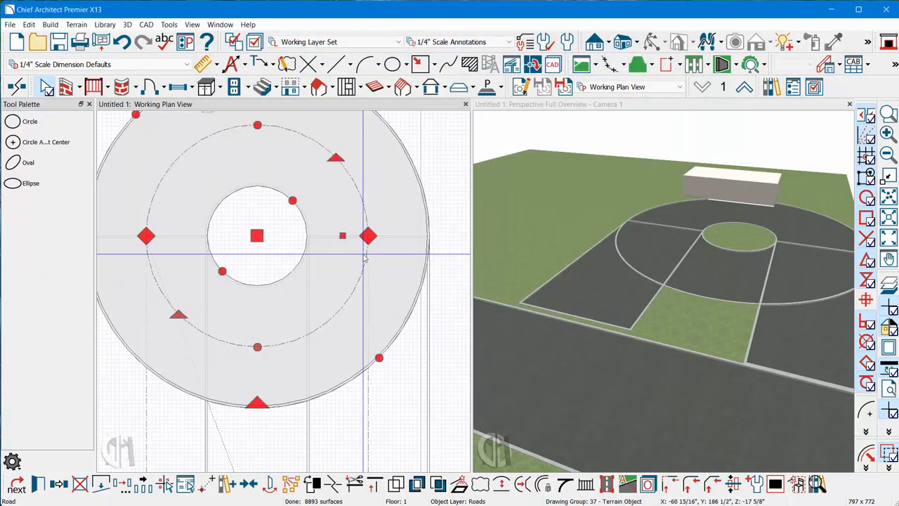
# - Shorten both entry roads by pulling their upper ends down, so they stop below the circular road's center line instead of crossing the ring
pyautogui.click(382, 259)
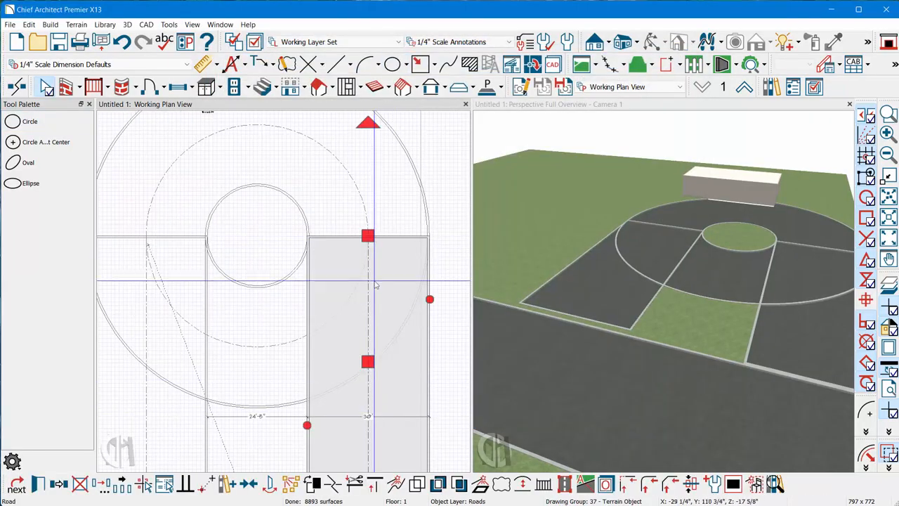
pyautogui.moveTo(368, 236)
pyautogui.mouseDown()
pyautogui.moveTo(369, 331)
pyautogui.moveTo(368, 247)
pyautogui.mouseUp()
pyautogui.moveTo(367, 366)
pyautogui.mouseDown()
pyautogui.moveTo(357, 365)
pyautogui.moveTo(357, 379)
pyautogui.moveTo(327, 399)
pyautogui.moveTo(357, 425)
pyautogui.moveTo(362, 363)
pyautogui.moveTo(367, 372)
pyautogui.mouseUp()
pyautogui.scroll(-3, 340, 246)
pyautogui.scroll(2, 228, 268)
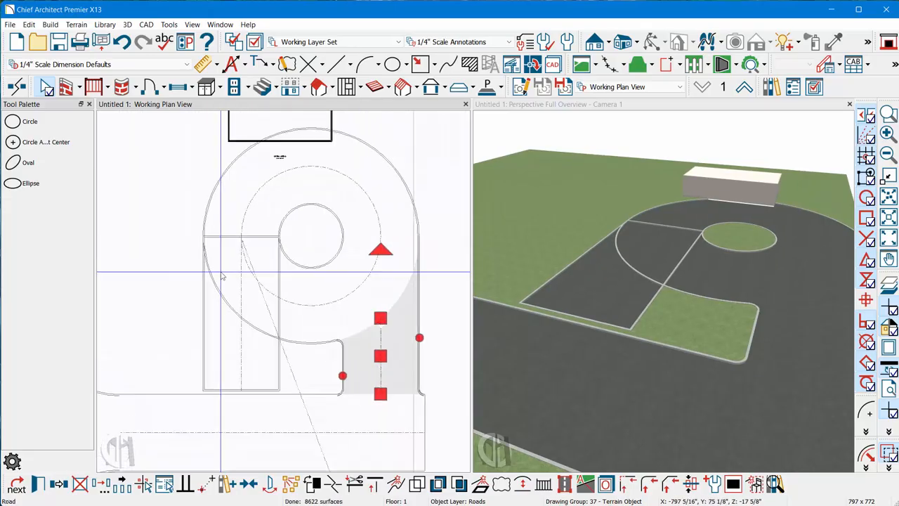
pyautogui.click(246, 230)
pyautogui.moveTo(244, 228); pyautogui.dragTo(245, 328)
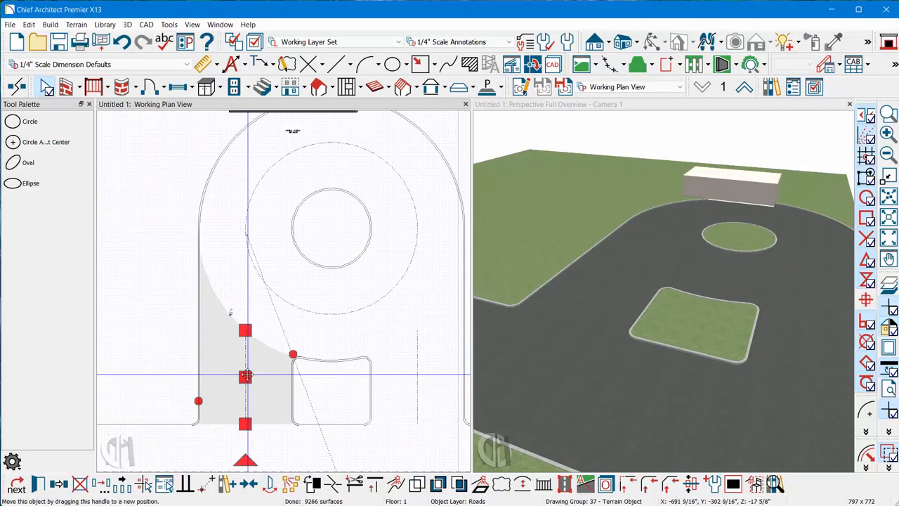
# - Select all four building walls together and move the building up off the pavement, centered above the circular driveway
pyautogui.scroll(4, 811, 184)
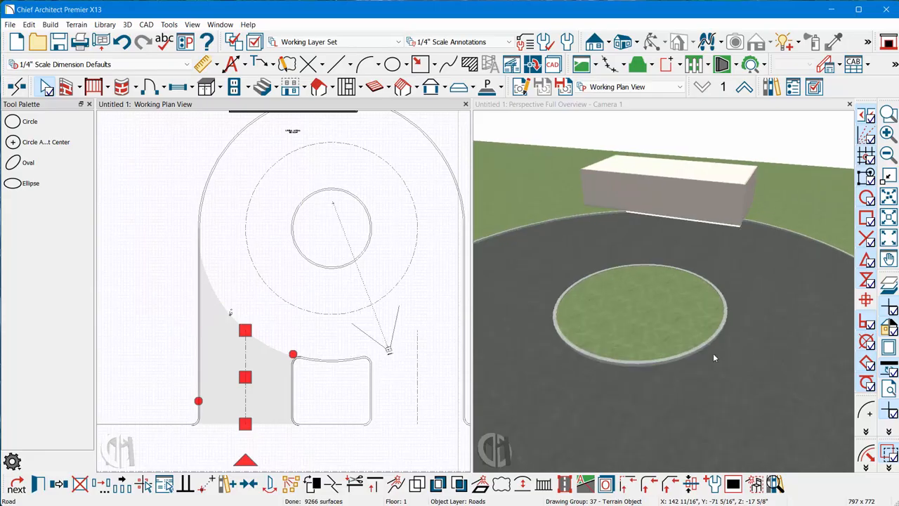
pyautogui.scroll(-4, 713, 354)
pyautogui.scroll(-4, 172, 378)
pyautogui.scroll(1, 239, 245)
pyautogui.scroll(2, 240, 252)
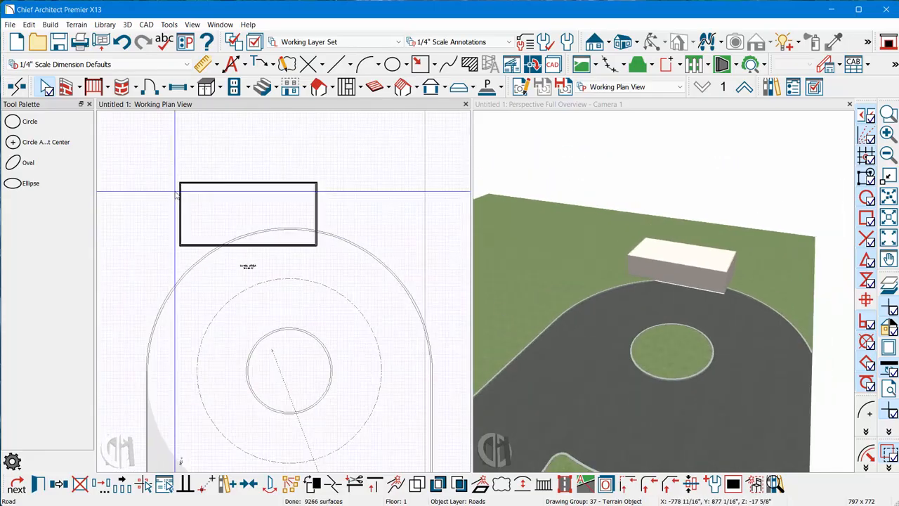
pyautogui.click(242, 252)
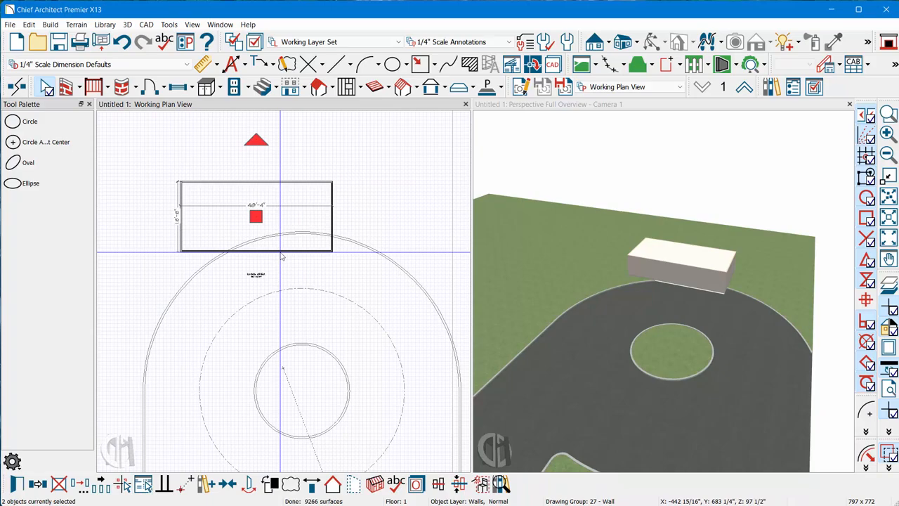
pyautogui.keyDown('shift'); pyautogui.click(275, 259); pyautogui.keyUp('shift')
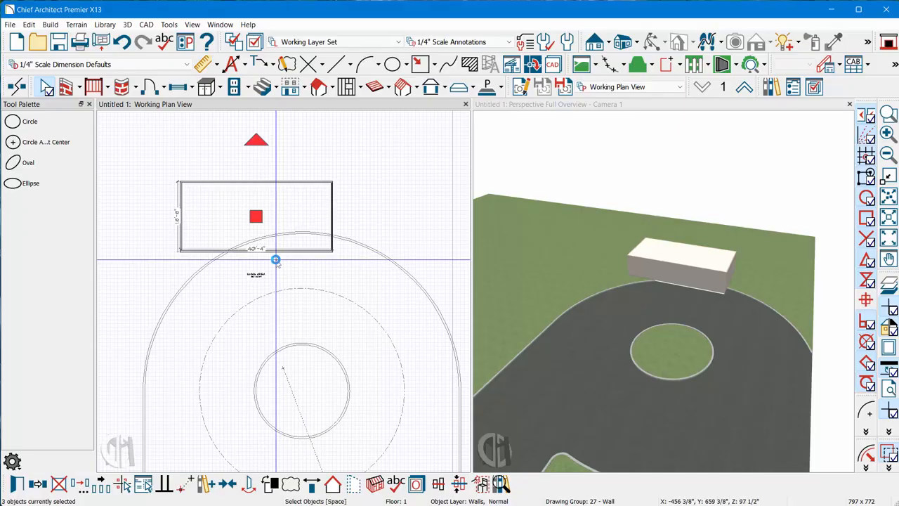
pyautogui.keyDown('shift'); pyautogui.click(284, 250); pyautogui.keyUp('shift')
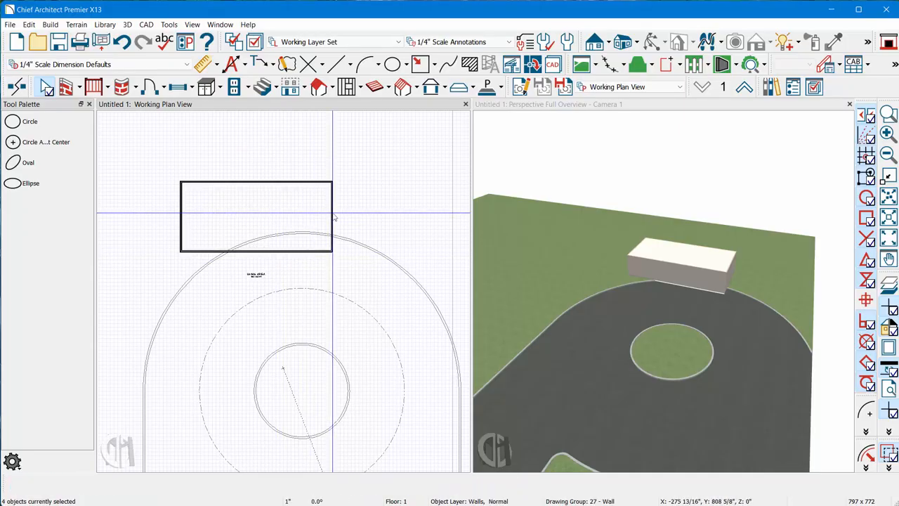
pyautogui.moveTo(255, 216); pyautogui.dragTo(303, 179)
pyautogui.press('Escape')
pyautogui.scroll(-7, 237, 248)
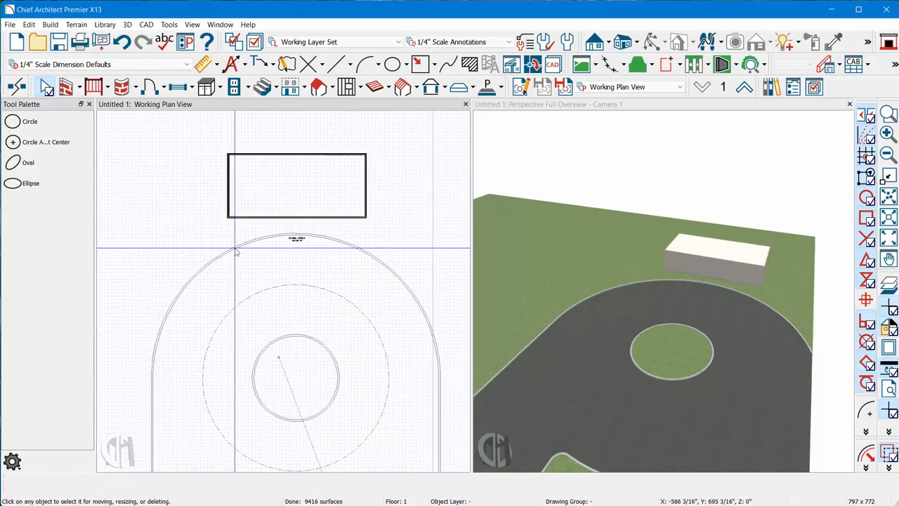
# - Draw an open zigzag polyline of six segments across the lawn beside the building, starting and ending beyond the terrain perimeter
pyautogui.scroll(3, 257, 321)
pyautogui.scroll(-2, 254, 232)
pyautogui.scroll(-4, 580, 335)
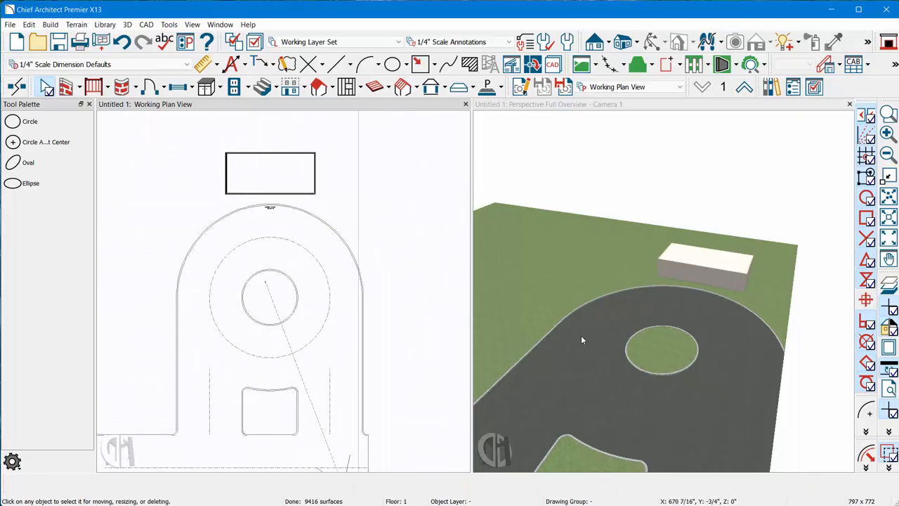
pyautogui.scroll(1, 674, 397)
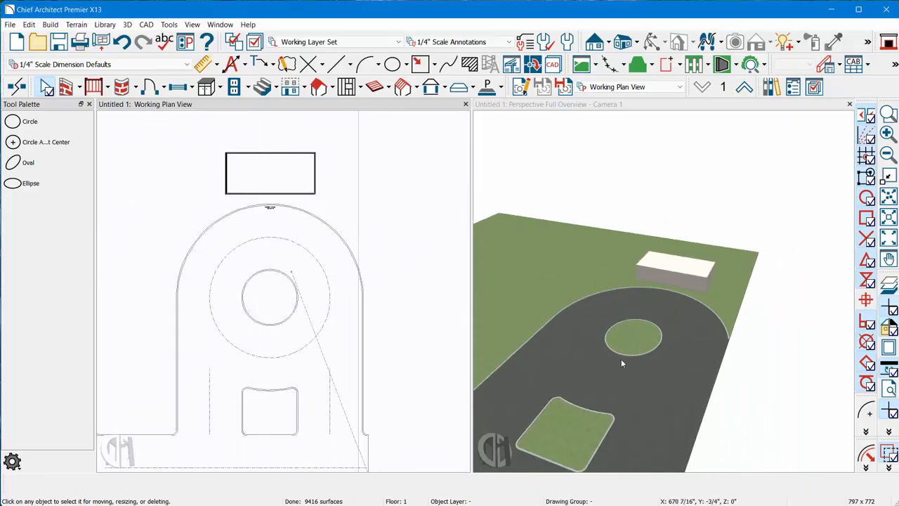
pyautogui.scroll(5, 640, 326)
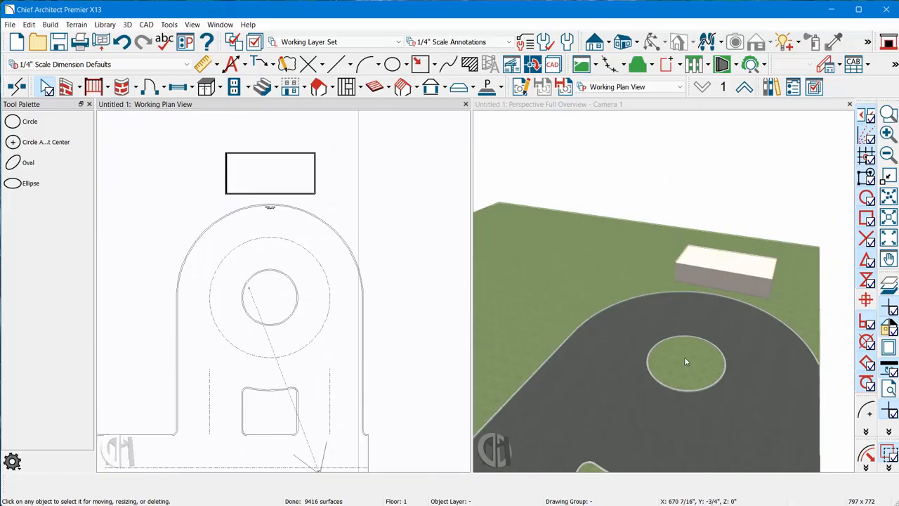
pyautogui.scroll(-2, 201, 351)
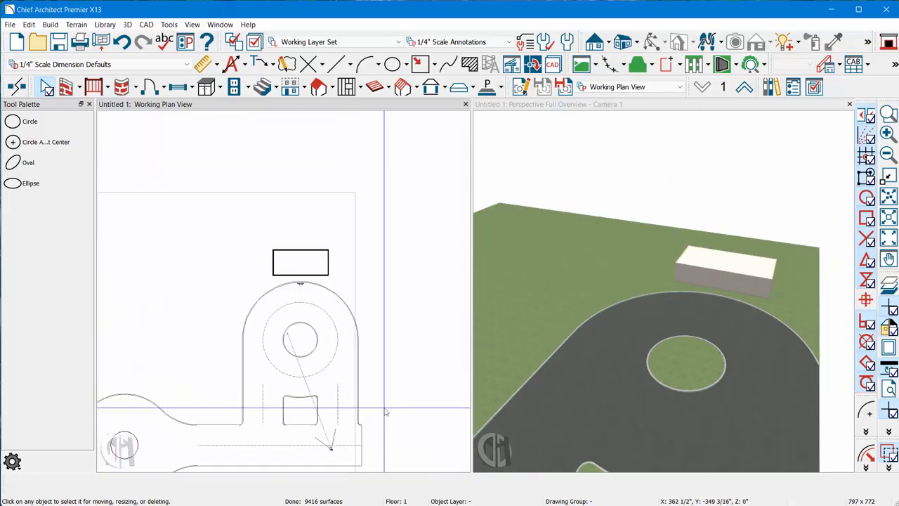
pyautogui.scroll(5, 255, 302)
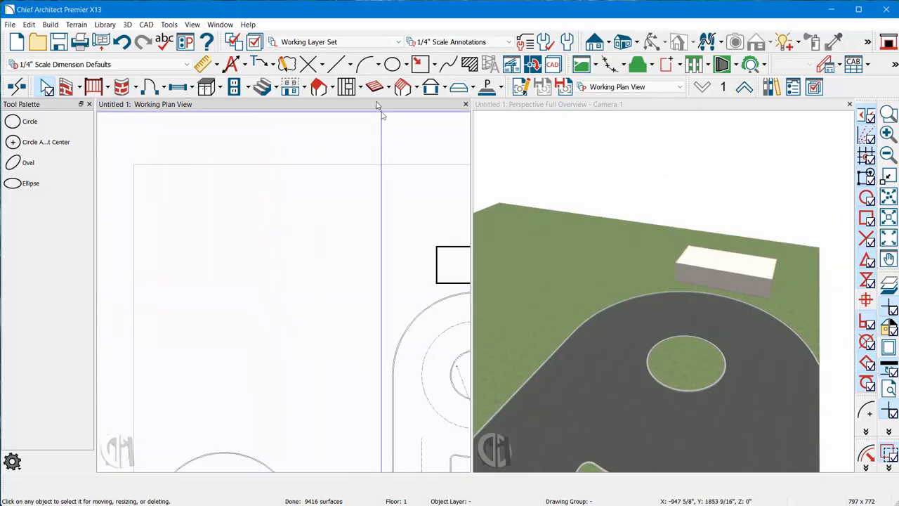
pyautogui.click(340, 64)
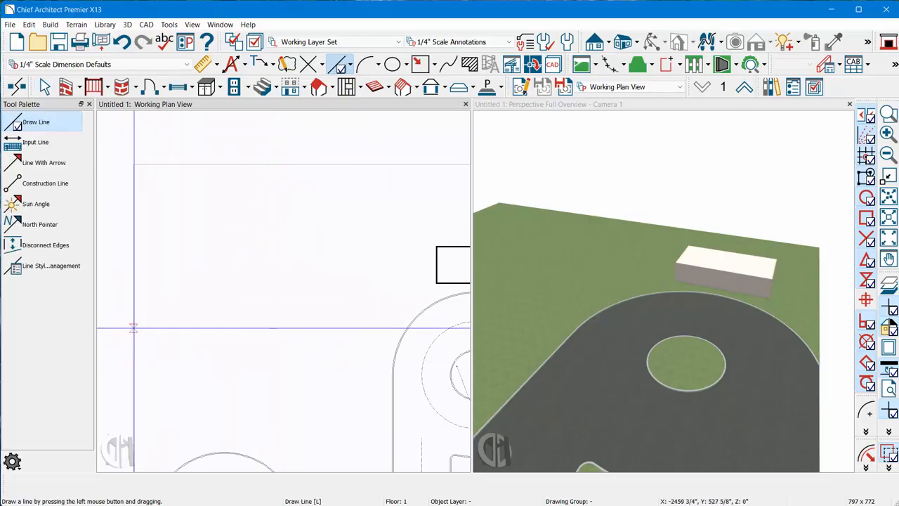
pyautogui.moveTo(114, 324); pyautogui.dragTo(426, 115)
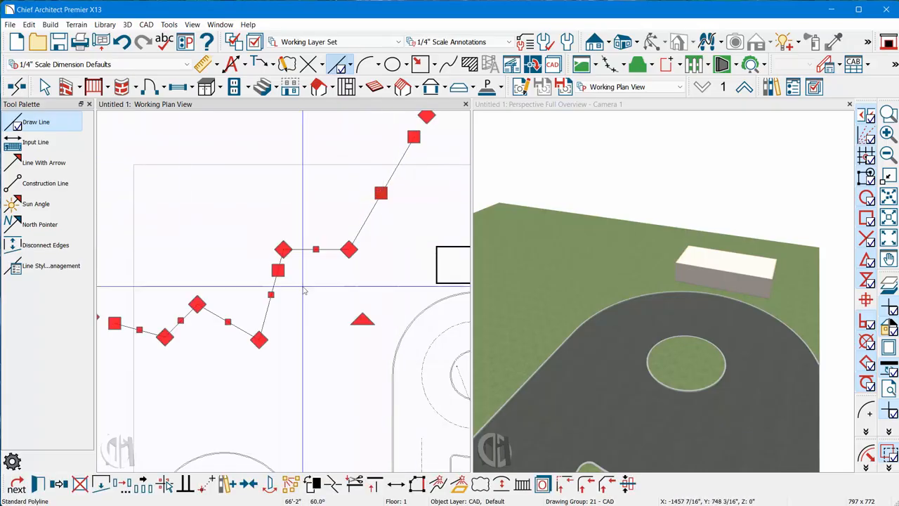
# - Convert the zigzag polyline to a road by center line, 144" wide with its default 6" curb
pyautogui.click(458, 483)
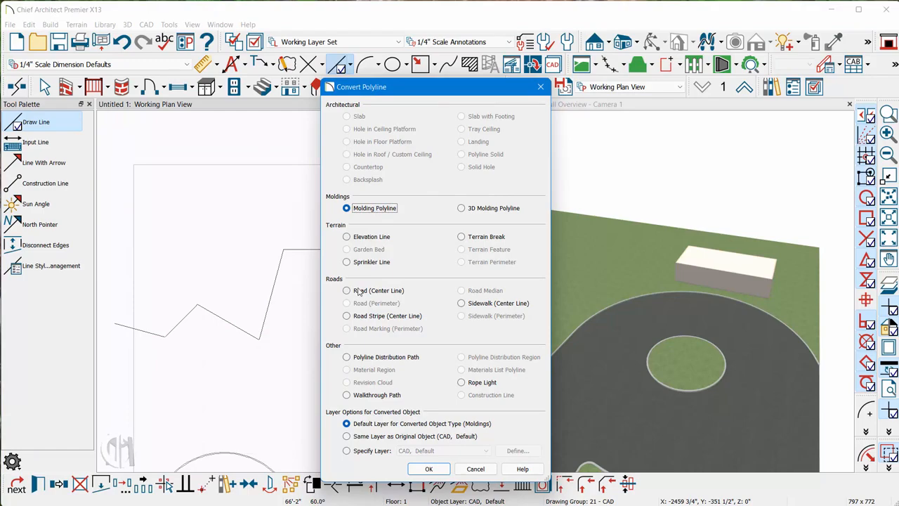
pyautogui.click(429, 469)
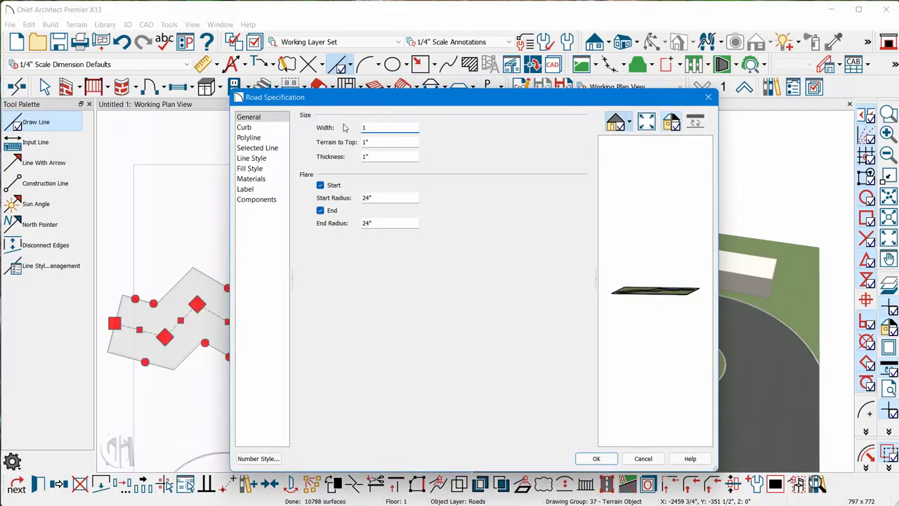
pyautogui.press('Tab')
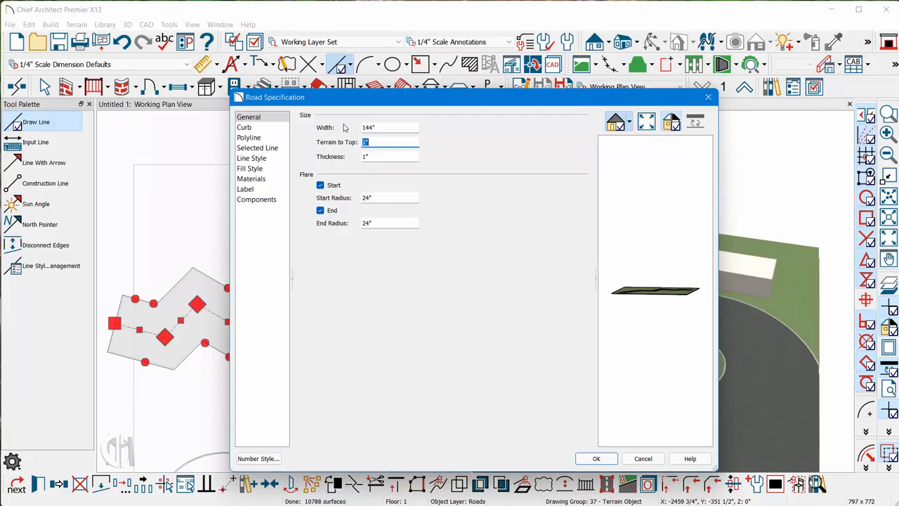
pyautogui.click(246, 128)
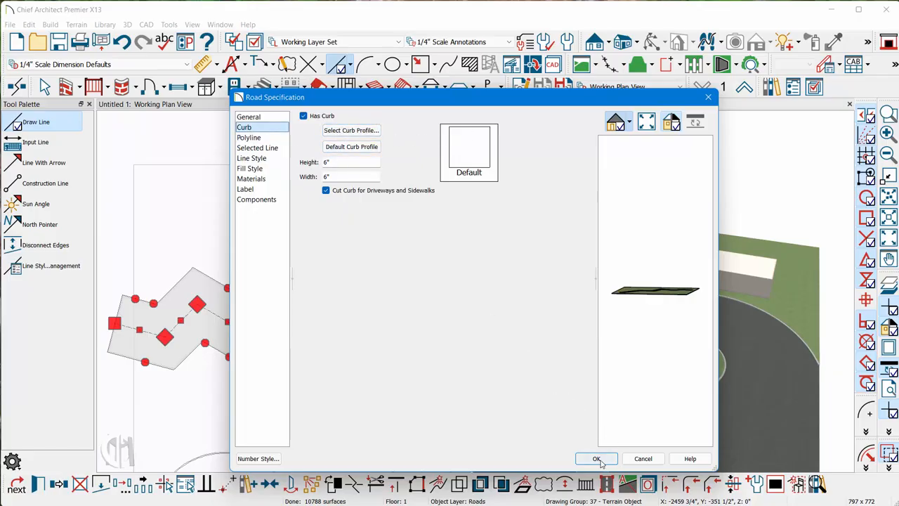
pyautogui.click(598, 459)
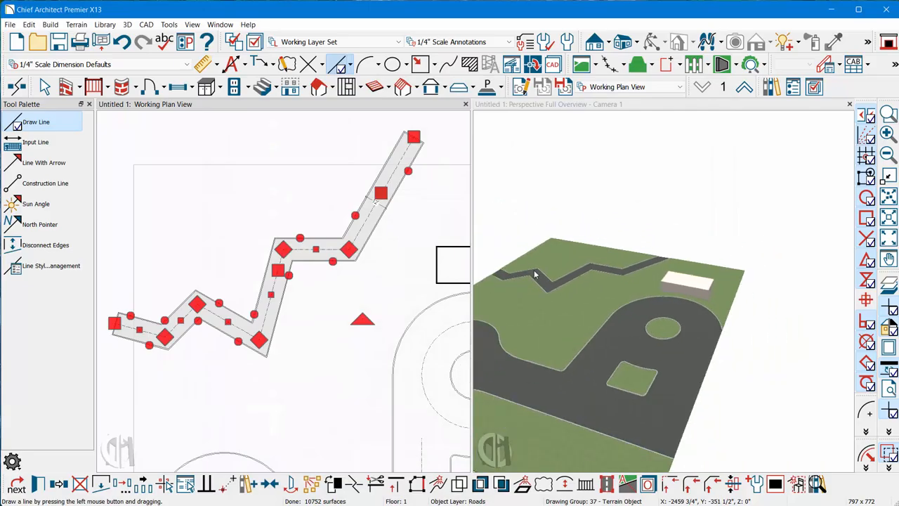
# - Change the walk's steep middle segment into an arc and bow it outward toward the building side
pyautogui.scroll(5, 534, 274)
pyautogui.scroll(2, 258, 349)
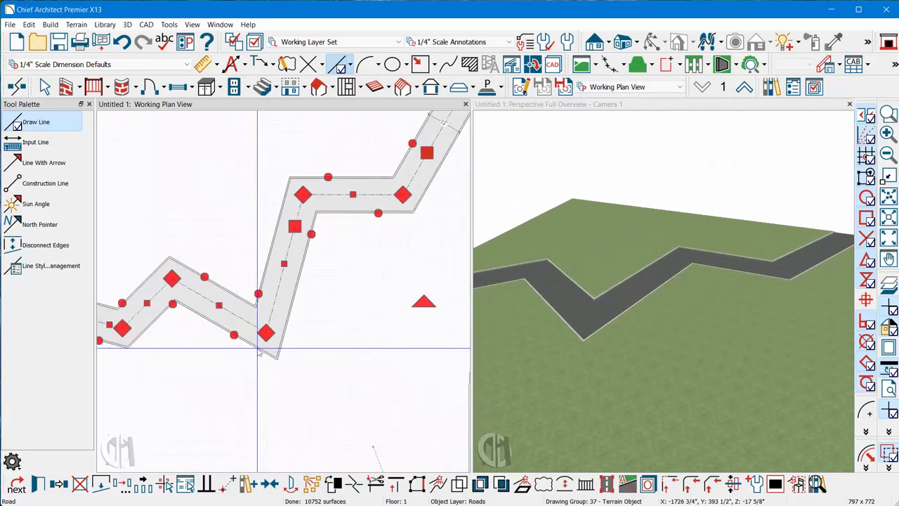
pyautogui.scroll(1, 257, 349)
pyautogui.click(269, 329)
pyautogui.press('Escape')
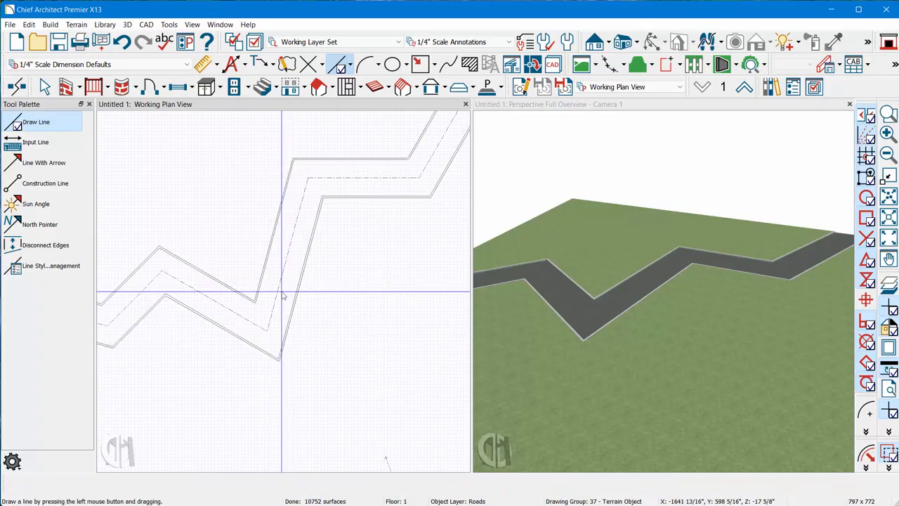
pyautogui.press('space')
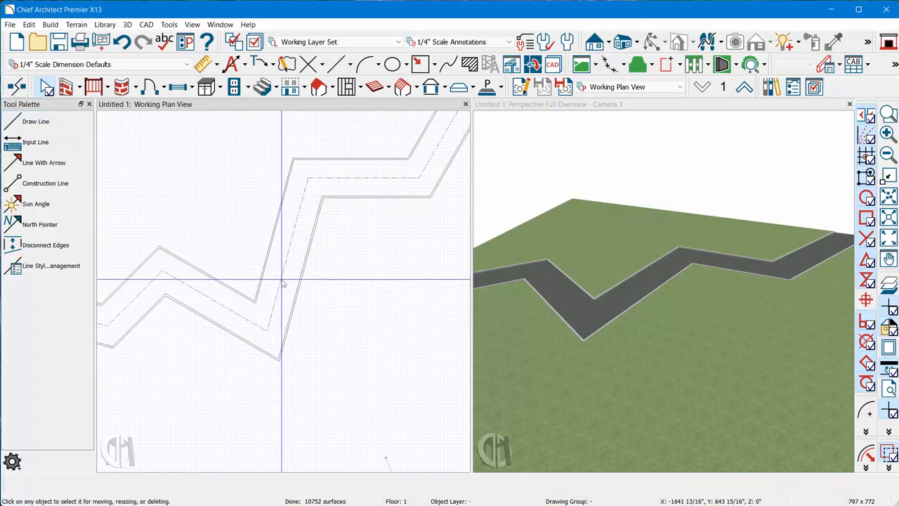
pyautogui.click(282, 283)
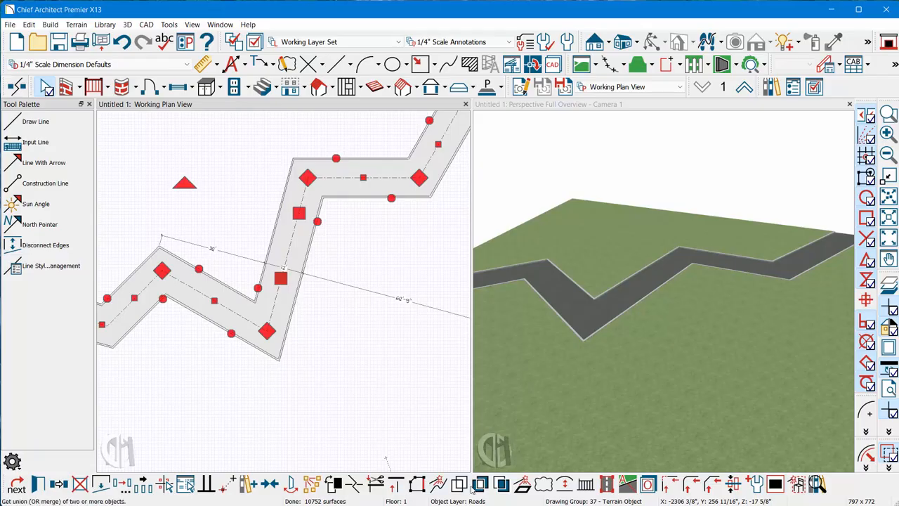
pyautogui.click(566, 483)
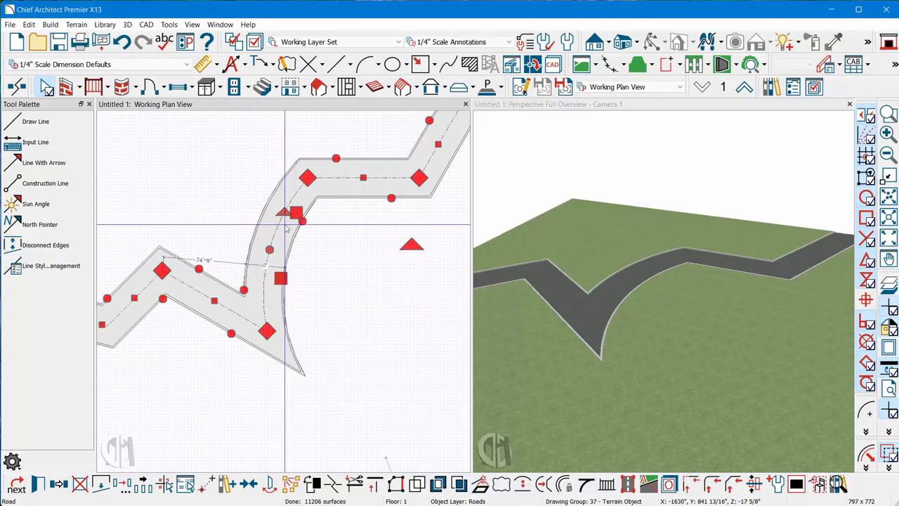
pyautogui.moveTo(284, 213); pyautogui.dragTo(311, 247)
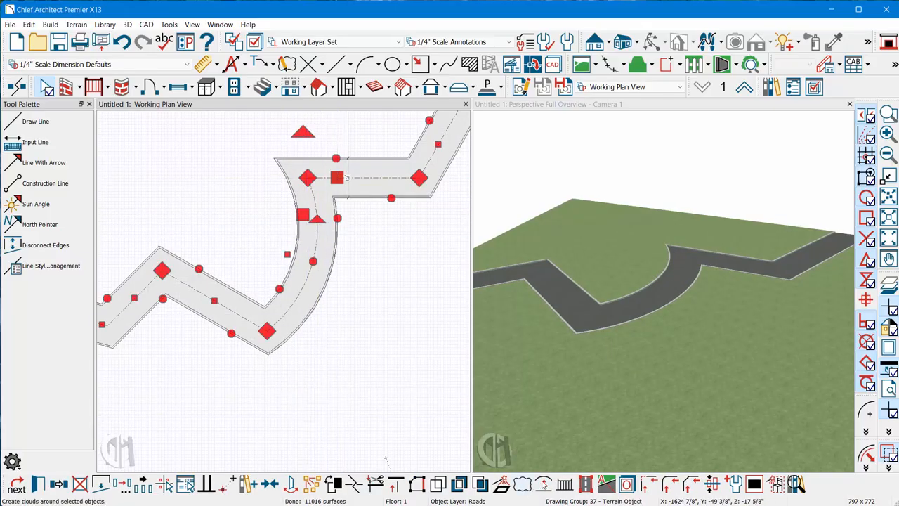
# - Change the walk's horizontal segment into an arc and bow it upward
pyautogui.click(544, 483)
pyautogui.moveTo(391, 169); pyautogui.dragTo(366, 142)
pyautogui.scroll(-3, 330, 253)
pyautogui.scroll(3, 345, 244)
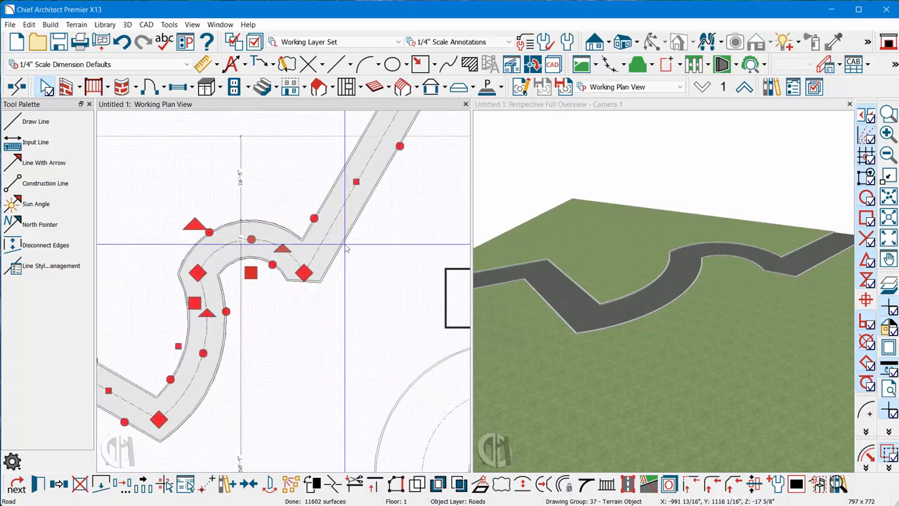
# - Change the walk's long upper-end segment into an arc and bow it down toward the building
pyautogui.click(337, 217)
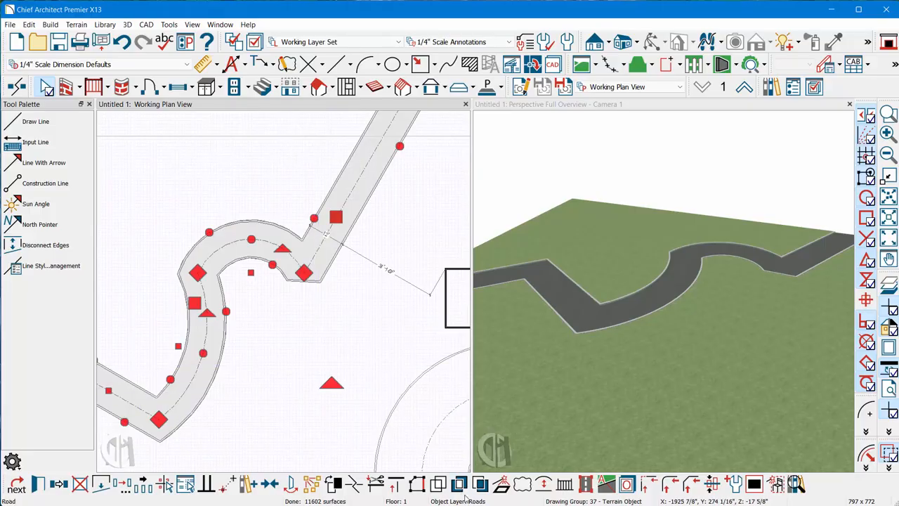
pyautogui.click(543, 483)
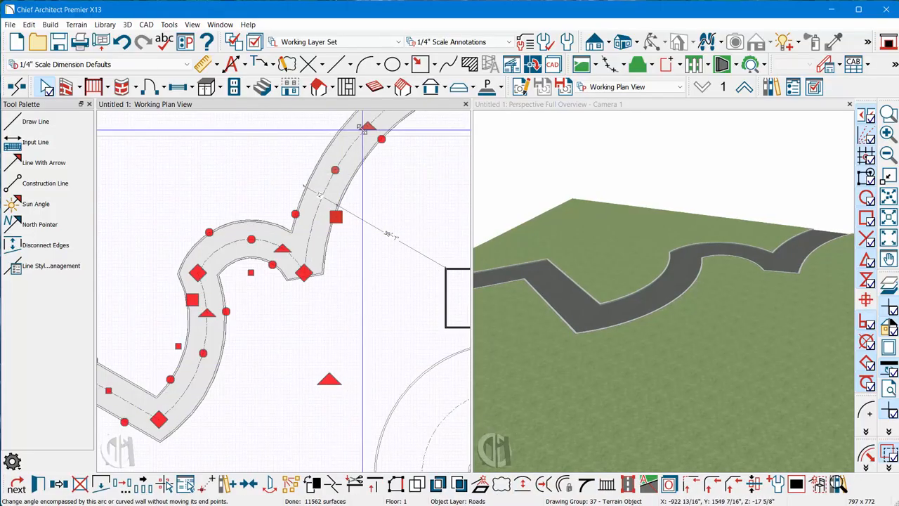
pyautogui.moveTo(363, 129); pyautogui.dragTo(378, 275)
# - Shift the corner joining the two lower arcs and the corner at the lowest arc's end down and left to smooth the walk's curves
pyautogui.moveTo(200, 284); pyautogui.dragTo(177, 318)
pyautogui.scroll(-2, 261, 427)
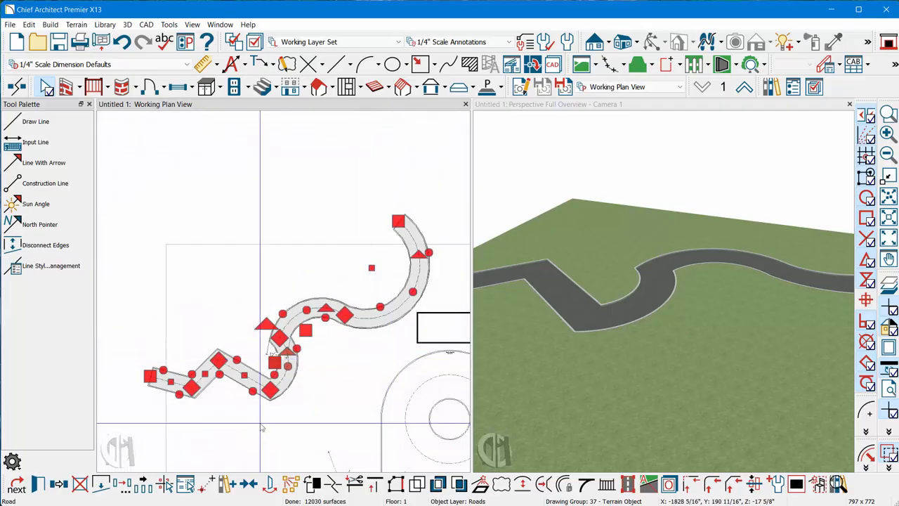
pyautogui.scroll(2, 260, 423)
pyautogui.moveTo(288, 371); pyautogui.dragTo(257, 393)
pyautogui.scroll(-2, 201, 255)
pyautogui.scroll(3, 315, 256)
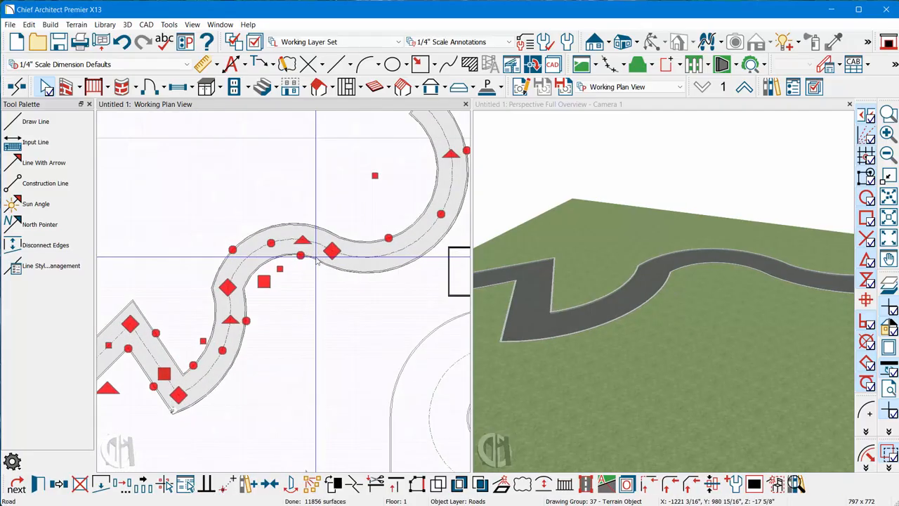
# - Draw a rectangular polyline about 3'-4" tall above the walk, reshape it into a right triangle by merging its right corners, and add it to the library
pyautogui.scroll(4, 316, 257)
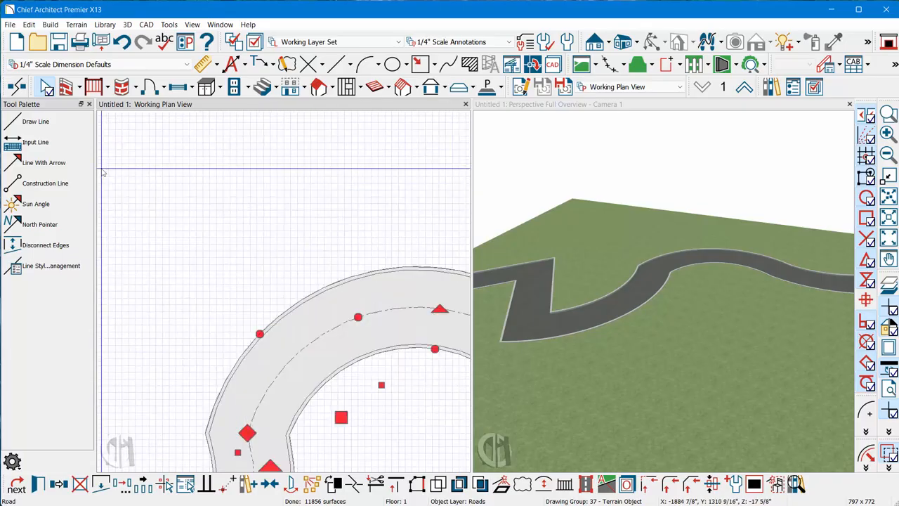
pyautogui.click(421, 69)
pyautogui.moveTo(260, 223); pyautogui.dragTo(347, 256)
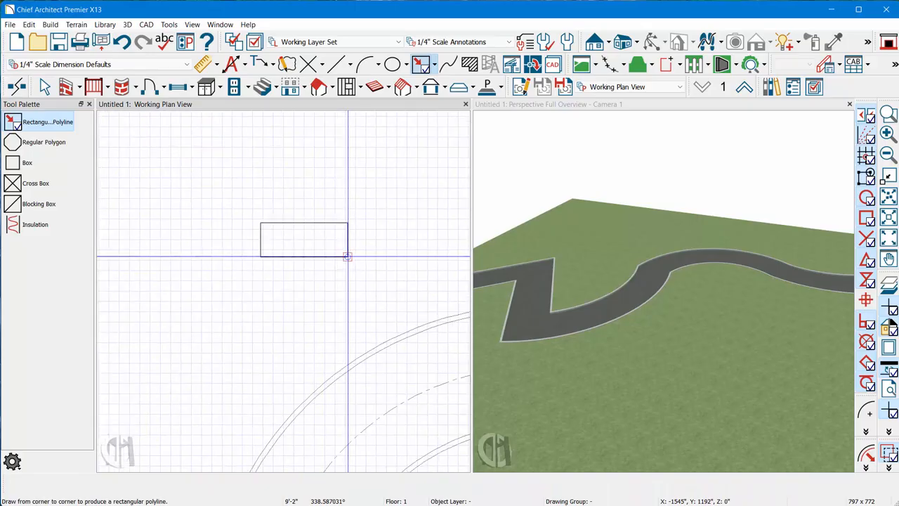
pyautogui.scroll(3, 348, 257)
pyautogui.click(348, 213)
pyautogui.moveTo(347, 198); pyautogui.dragTo(346, 256)
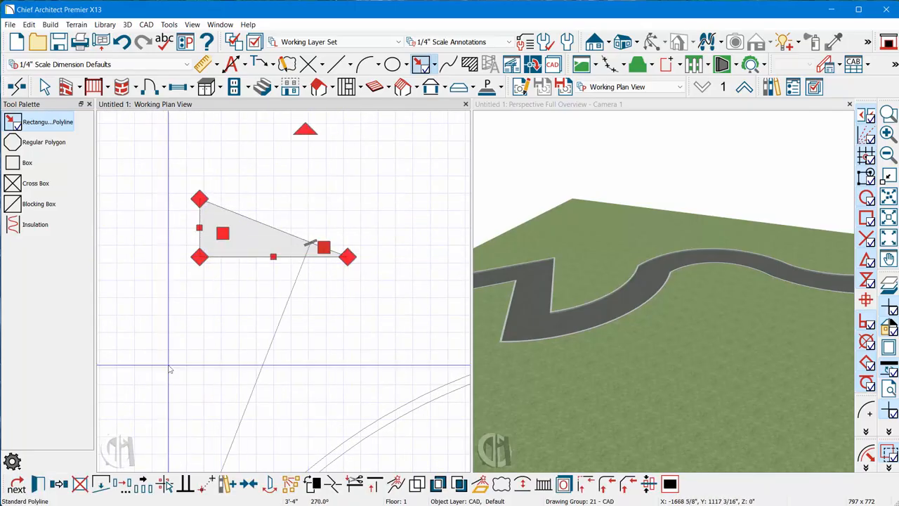
pyautogui.click(225, 486)
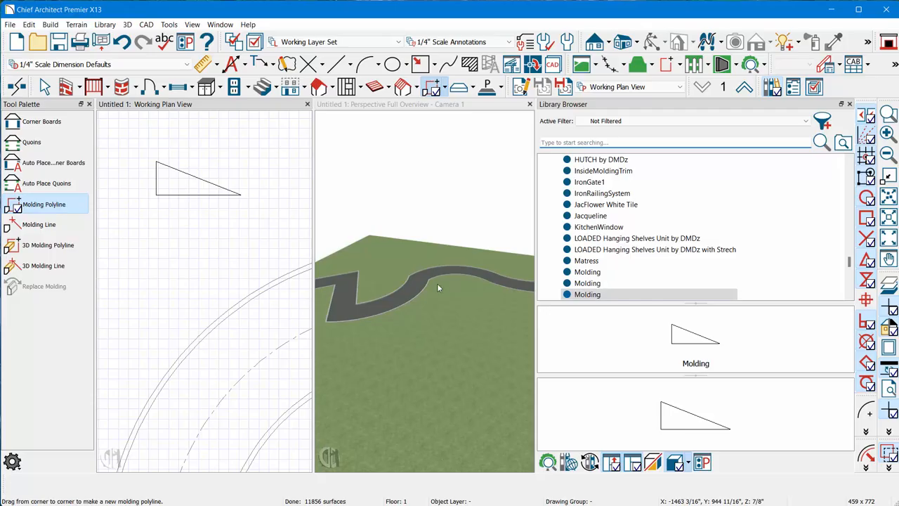
# - Set the curved walk's curb height to 10" and curb width to 48" in its road specification
pyautogui.click(416, 293)
pyautogui.press('Escape')
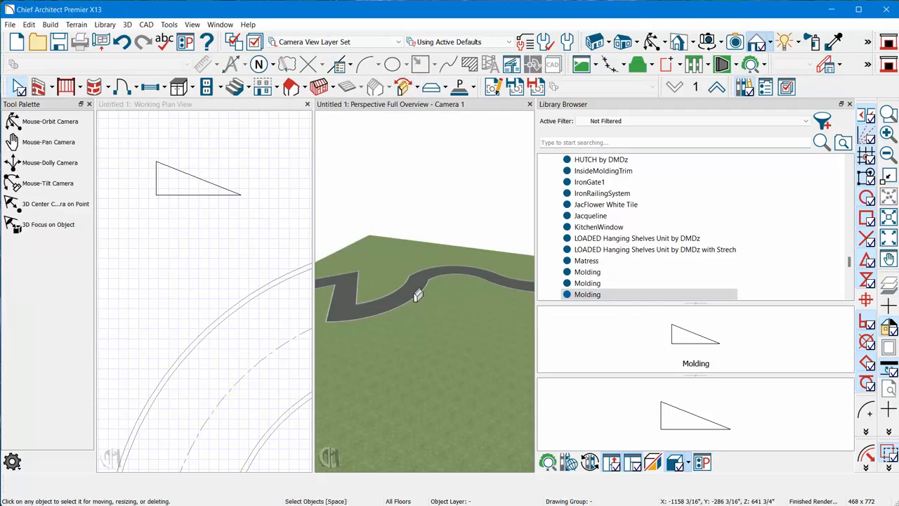
pyautogui.doubleClick(417, 293)
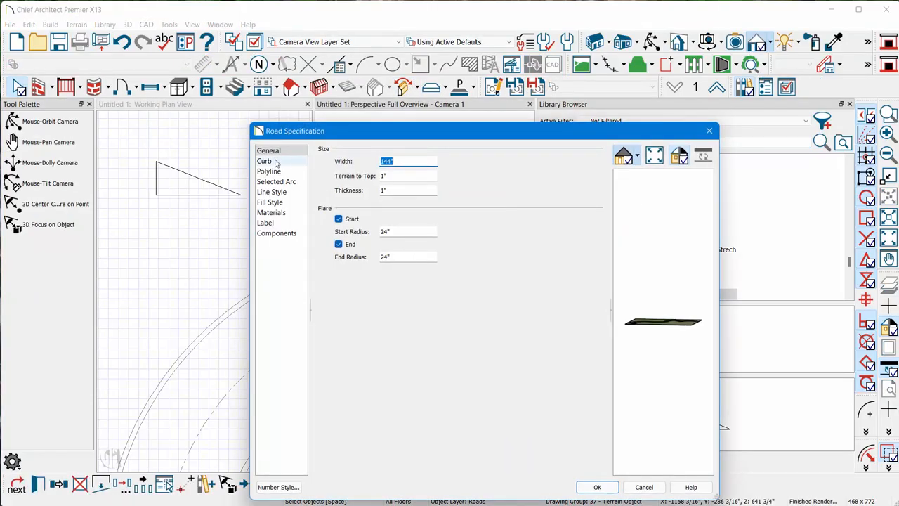
pyautogui.click(265, 161)
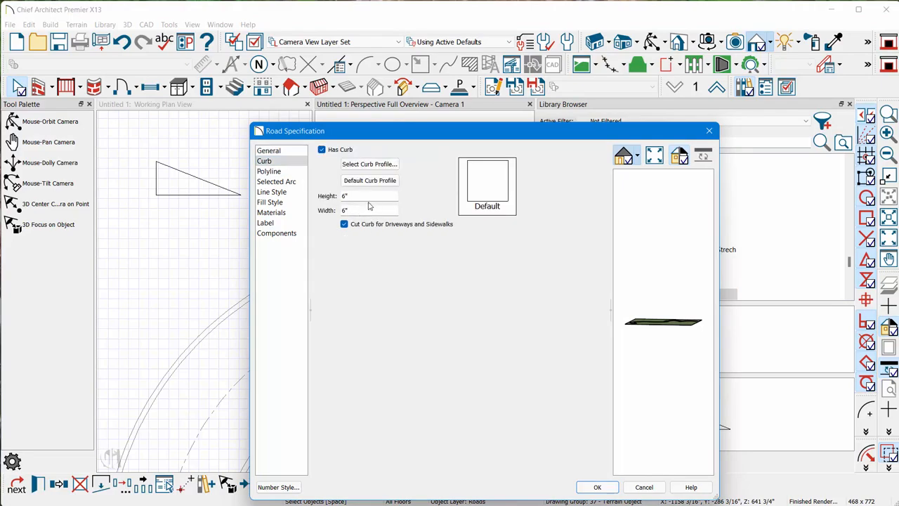
pyautogui.write('10')
pyautogui.press('Tab')
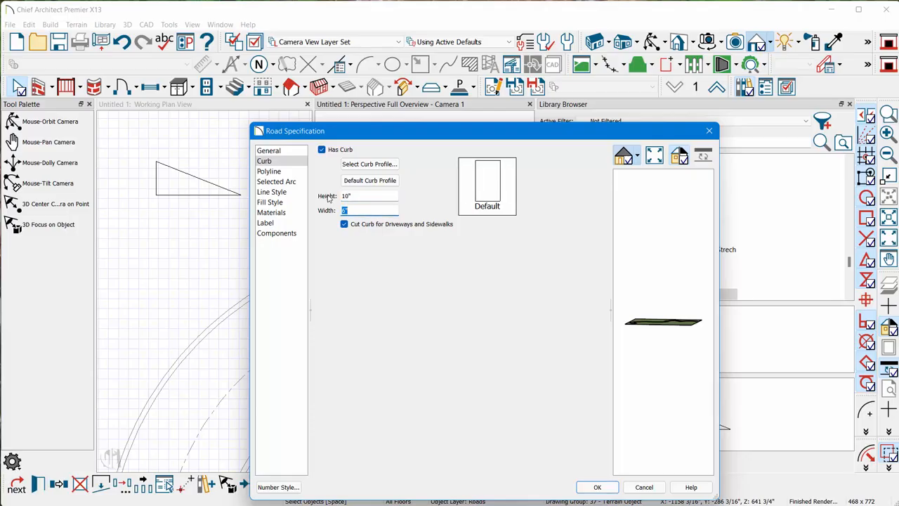
pyautogui.press('Tab')
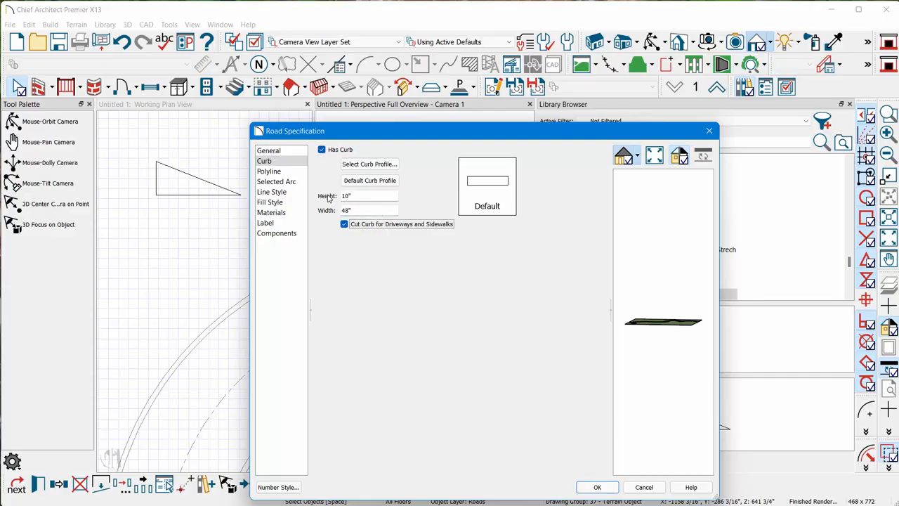
# - Use the triangular Molding from the User Catalog as the walk's curb profile and apply the road specification
pyautogui.click(365, 165)
pyautogui.click(186, 108)
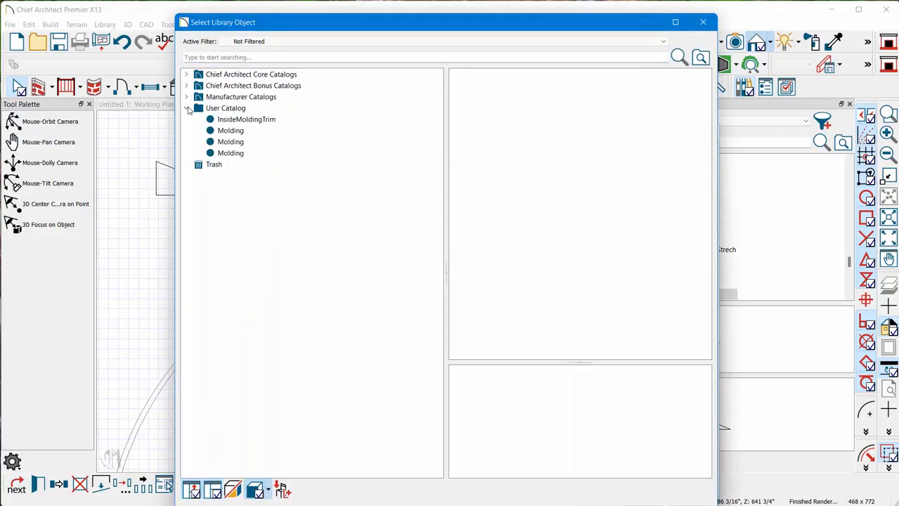
pyautogui.click(237, 130)
pyautogui.click(235, 141)
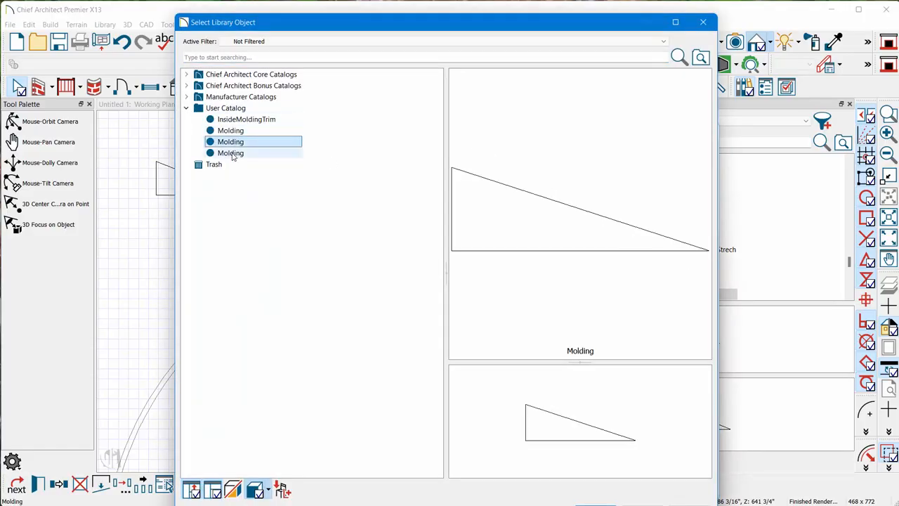
pyautogui.click(234, 153)
pyautogui.click(233, 143)
pyautogui.click(595, 505)
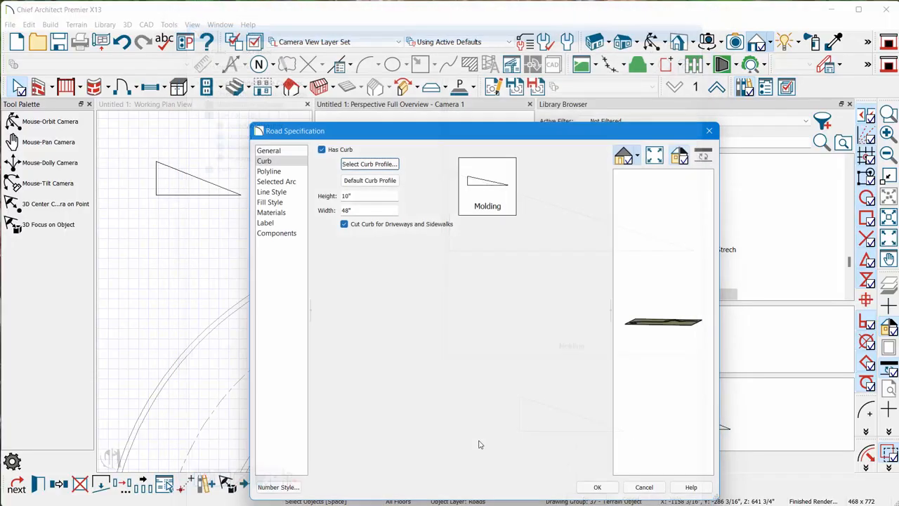
pyautogui.moveTo(655, 317); pyautogui.dragTo(663, 415)
pyautogui.click(596, 488)
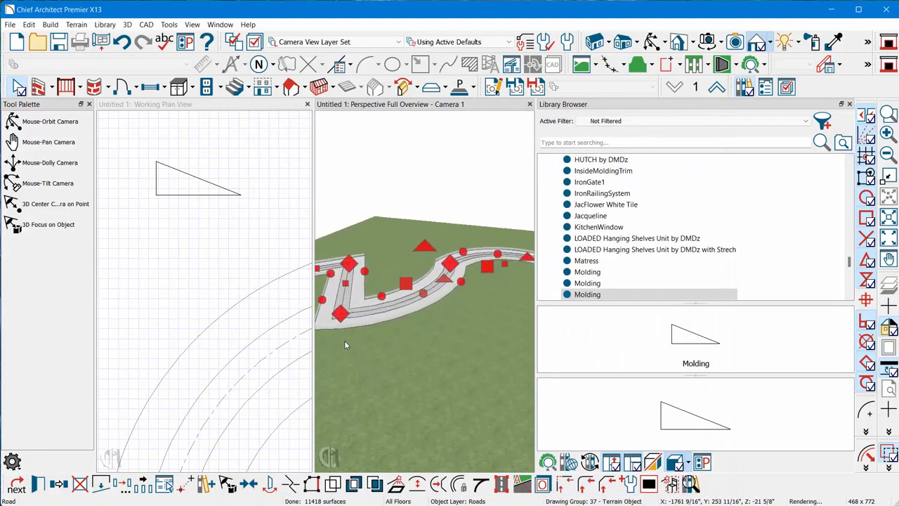
# - Search the material library for "water" and paint the walk's road surface with Water5
pyautogui.click(485, 162)
pyautogui.click(653, 42)
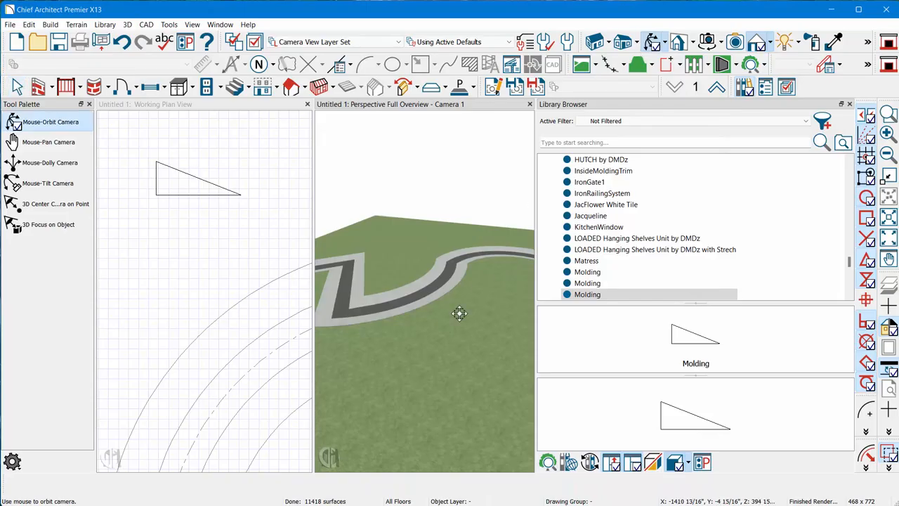
pyautogui.moveTo(459, 311); pyautogui.dragTo(482, 327)
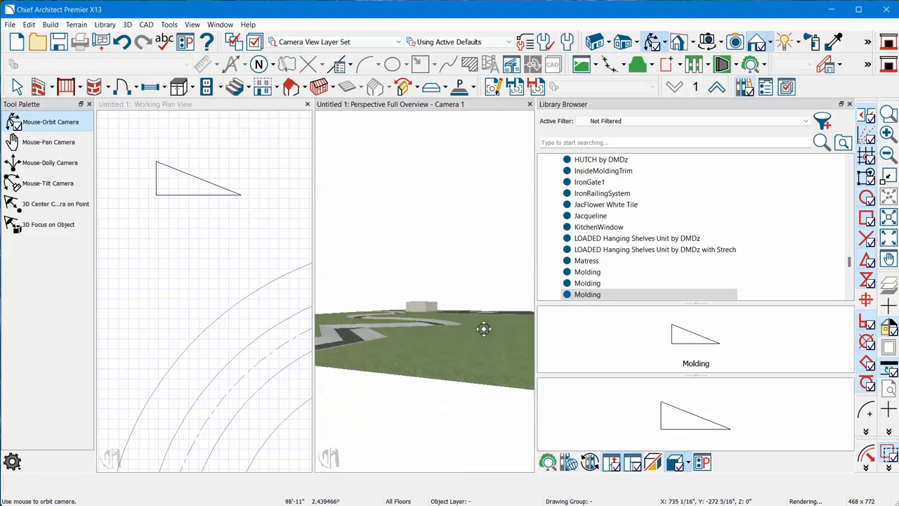
pyautogui.moveTo(329, 323); pyautogui.dragTo(415, 363)
pyautogui.press('space')
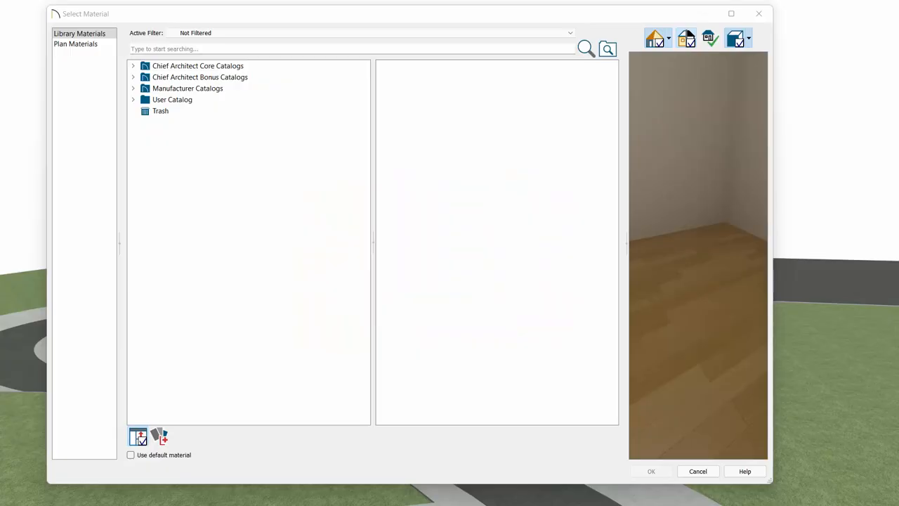
pyautogui.click(181, 48)
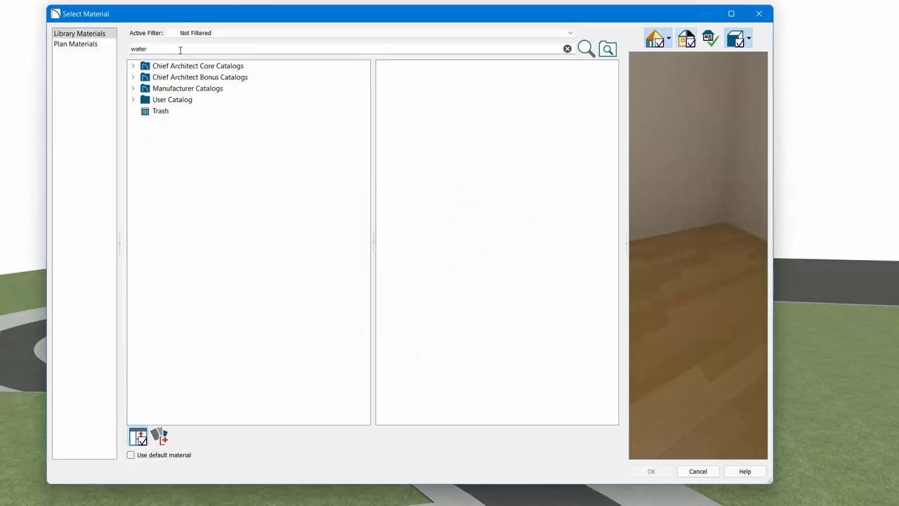
pyautogui.press('Return')
pyautogui.scroll(-7, 186, 261)
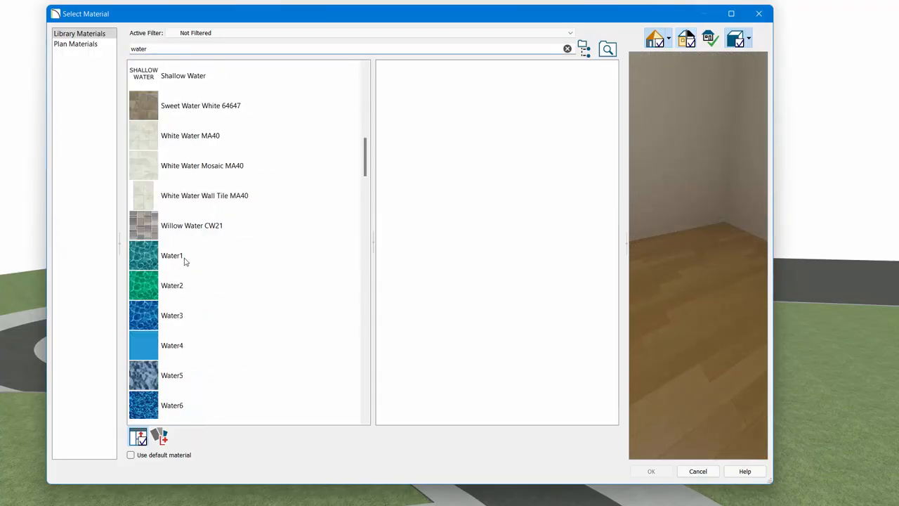
pyautogui.scroll(-1, 177, 257)
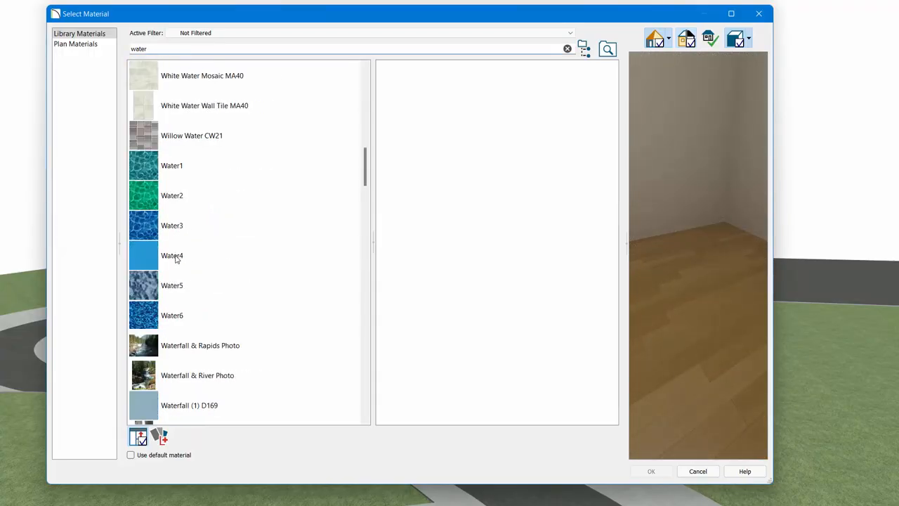
pyautogui.click(150, 288)
pyautogui.click(649, 471)
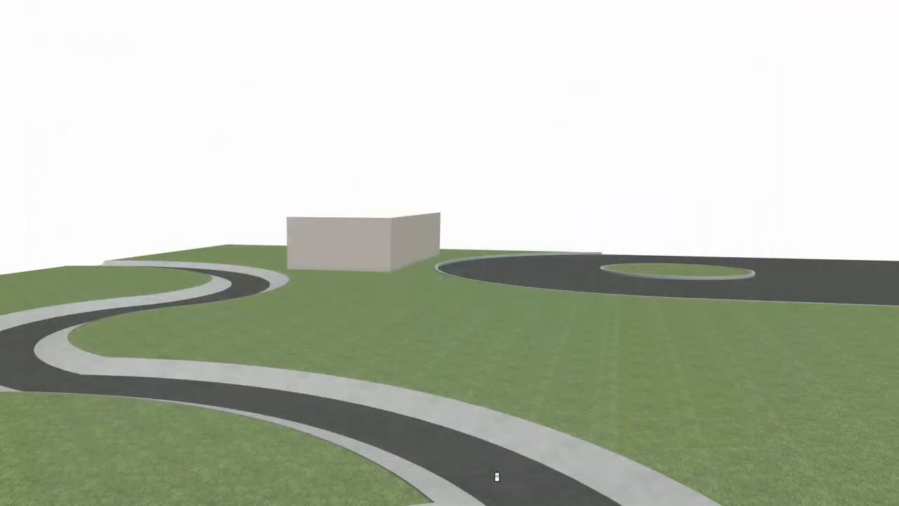
pyautogui.click(493, 473)
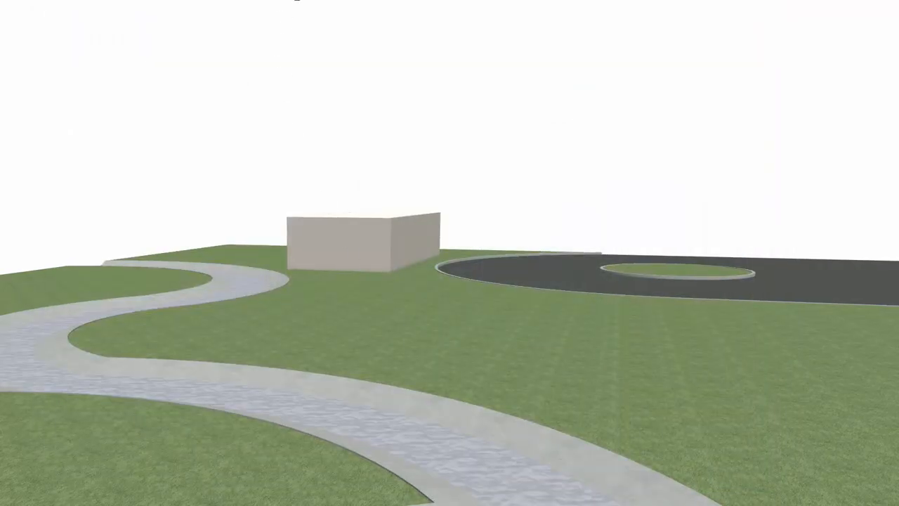
# - Search the material library for "dirt" and paint the walk's wide sloped curbs with the Dirt material
pyautogui.click(296, 0)
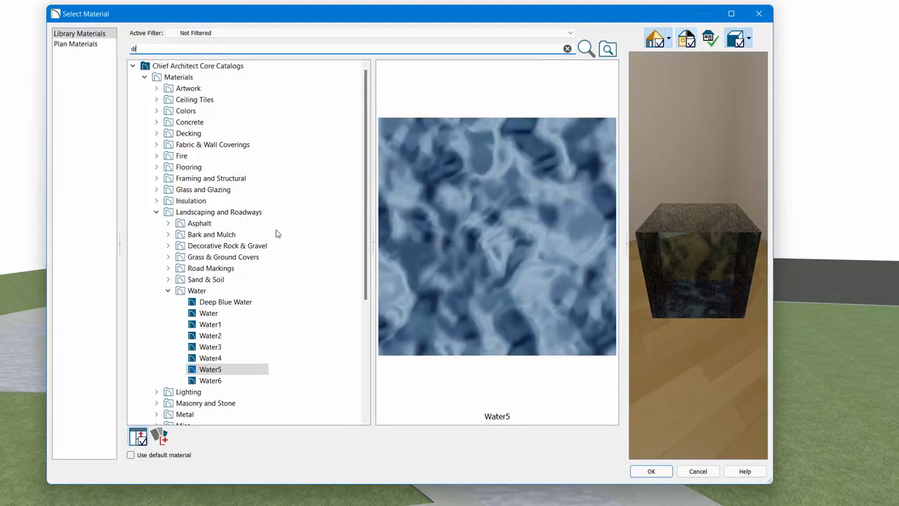
pyautogui.press('Return')
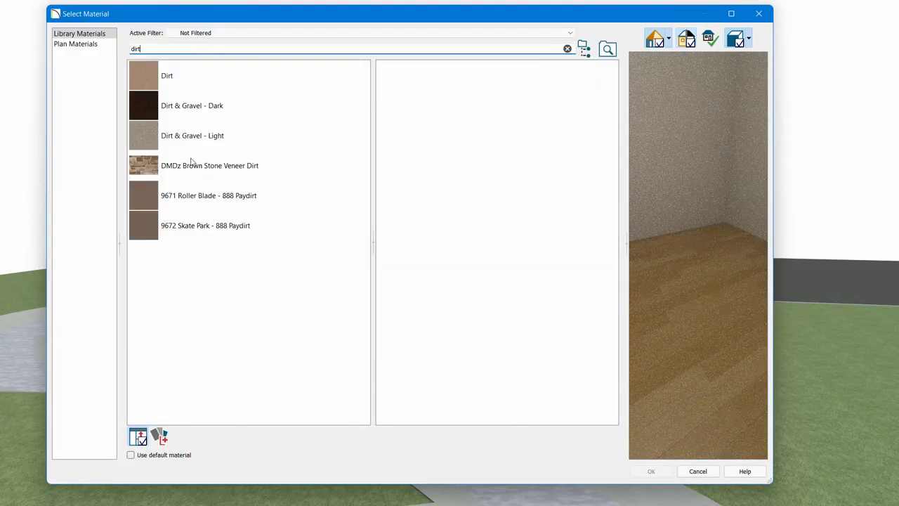
pyautogui.click(150, 83)
pyautogui.click(650, 472)
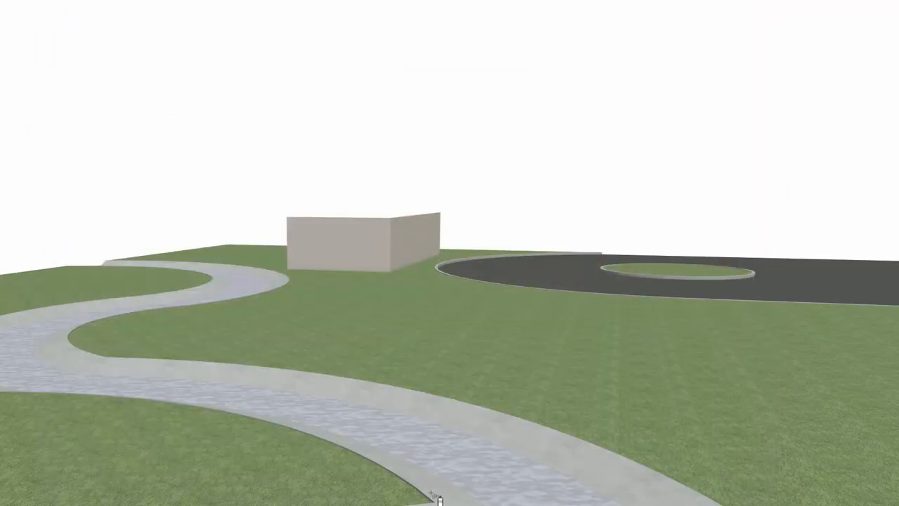
pyautogui.click(437, 488)
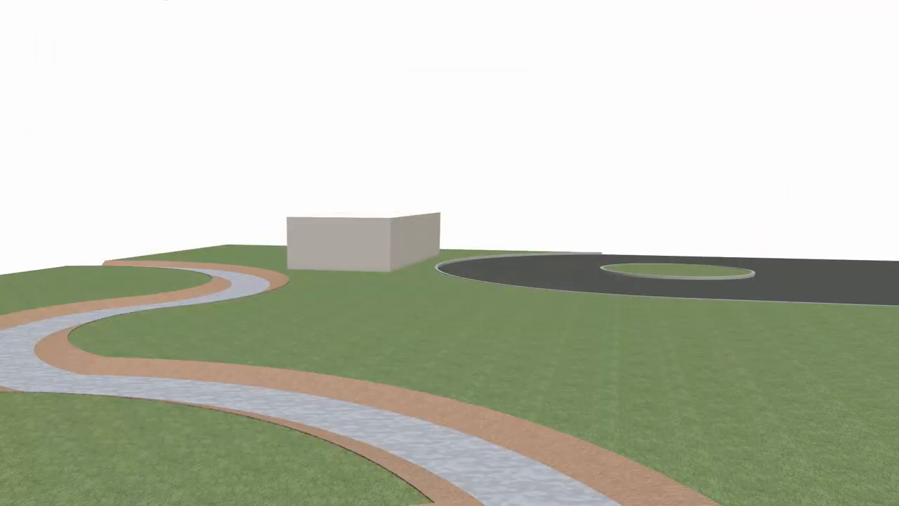
# - Review the stream-like walk's size and flare settings in its road specification
pyautogui.moveTo(187, 204); pyautogui.dragTo(172, 209)
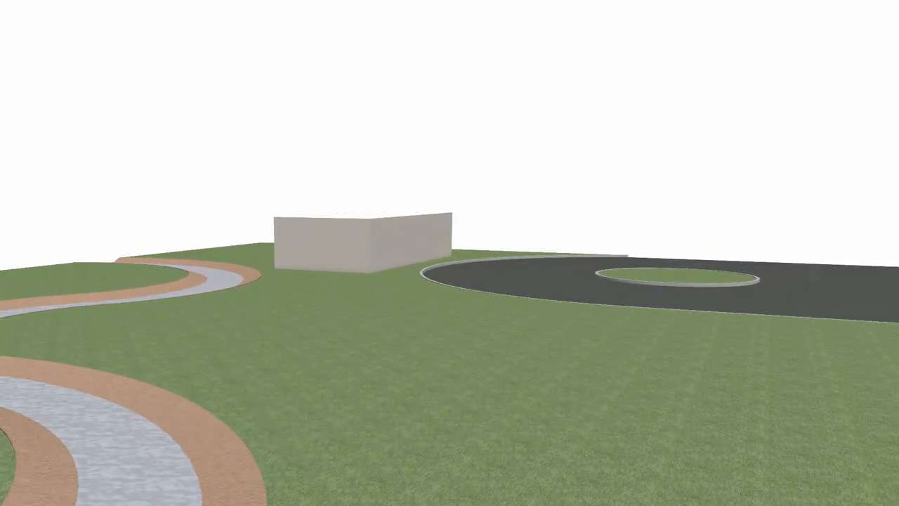
pyautogui.doubleClick(211, 276)
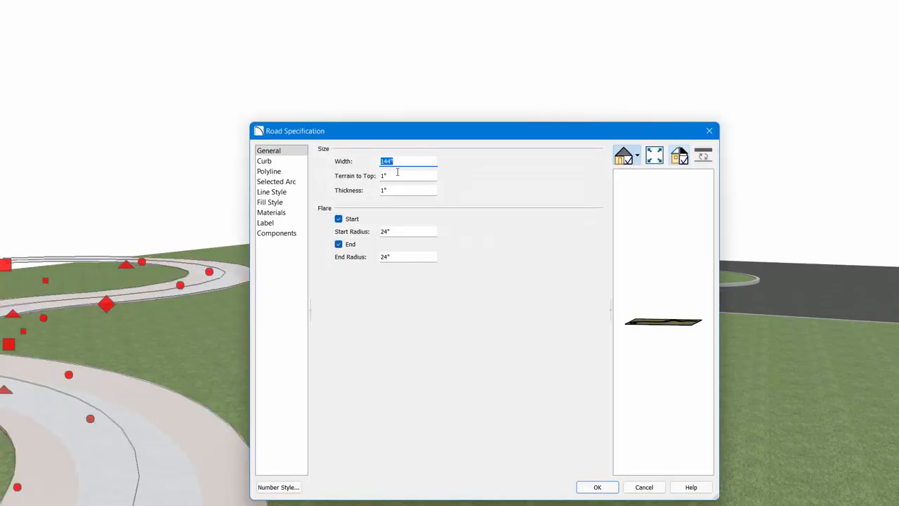
pyautogui.press('Return')
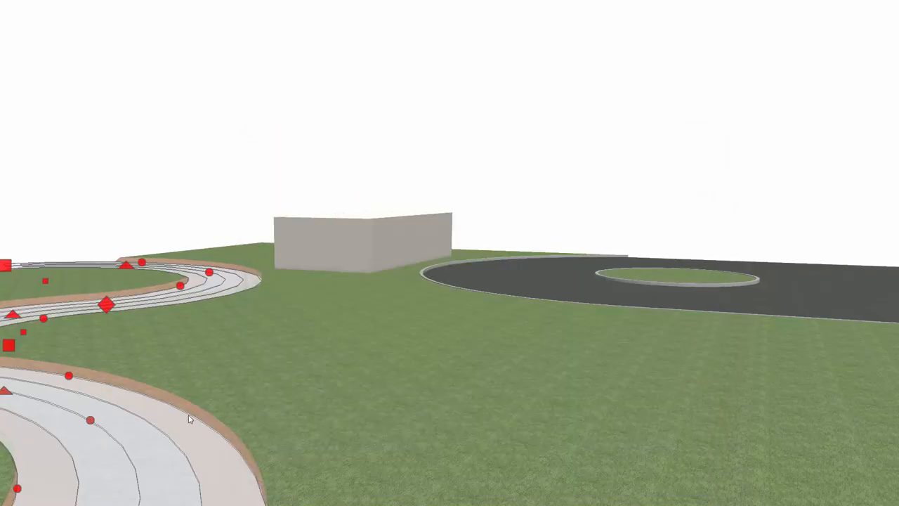
pyautogui.press('Escape')
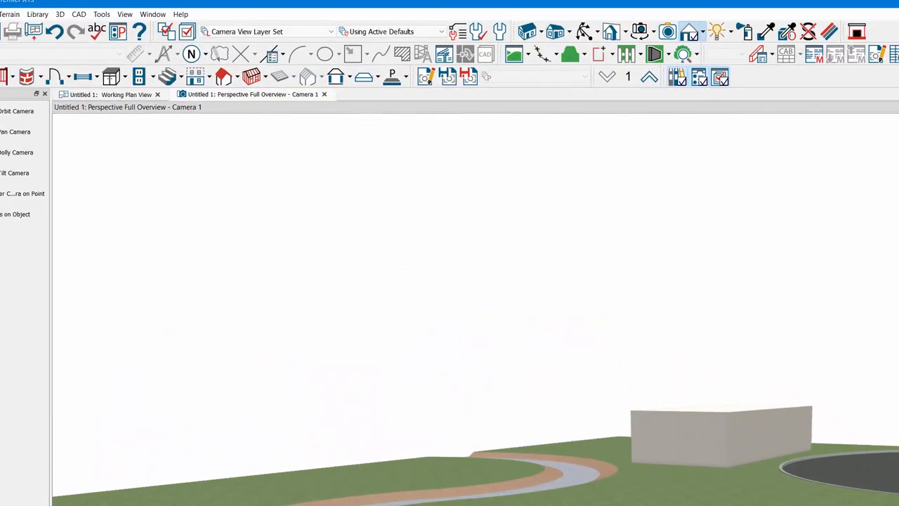
# - Close the Project Browser, Library Browser and Active Layer Display Options to enlarge the 3D view
pyautogui.moveTo(95, 2); pyautogui.dragTo(167, 2)
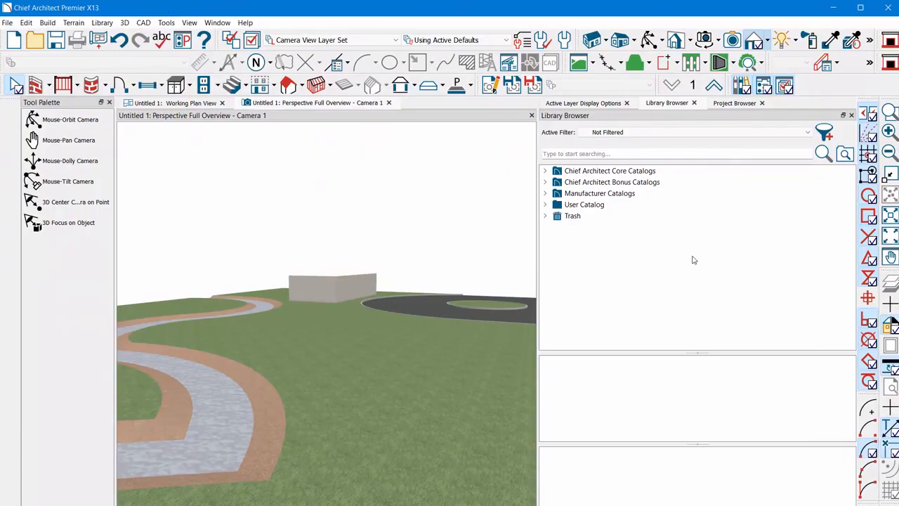
pyautogui.click(761, 103)
pyautogui.click(694, 102)
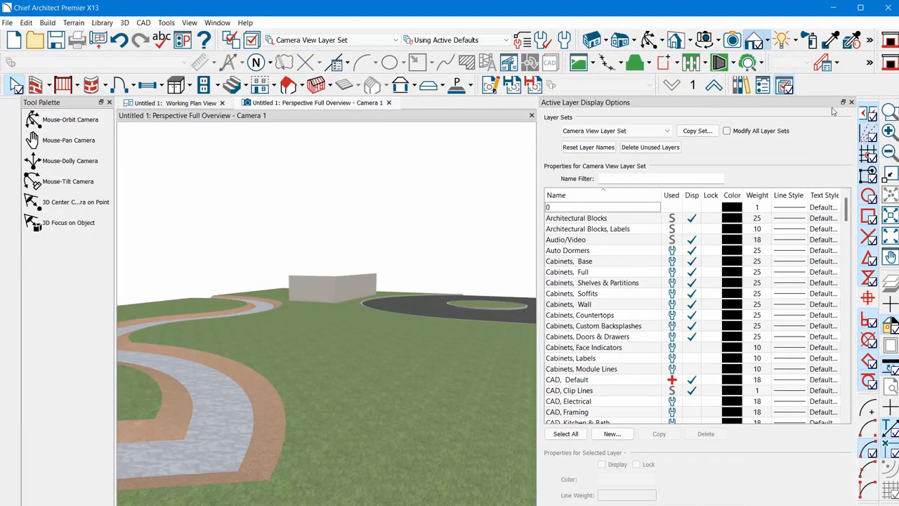
pyautogui.click(626, 103)
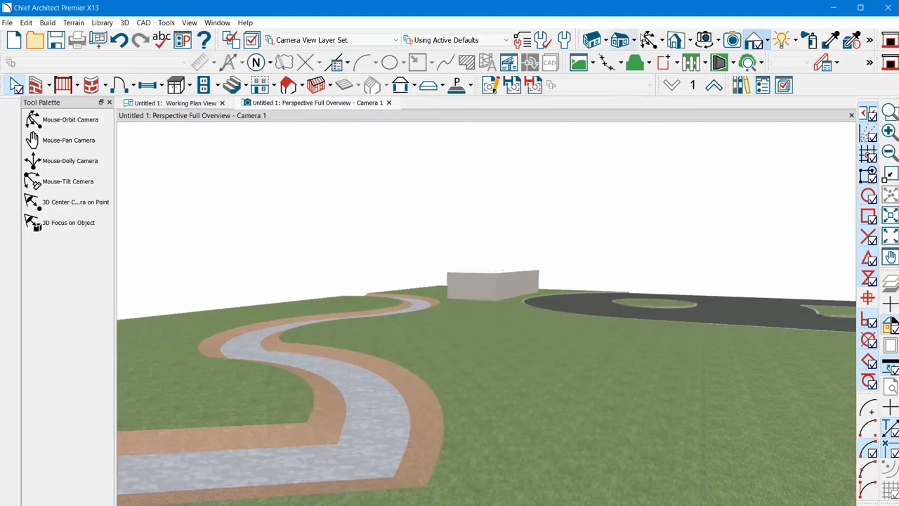
# - Draw a rectangular terrain feature on the grass between the stream-like walk and the circular driveway
pyautogui.click(647, 40)
pyautogui.moveTo(667, 323); pyautogui.dragTo(648, 372)
pyautogui.moveTo(320, 489); pyautogui.dragTo(397, 306)
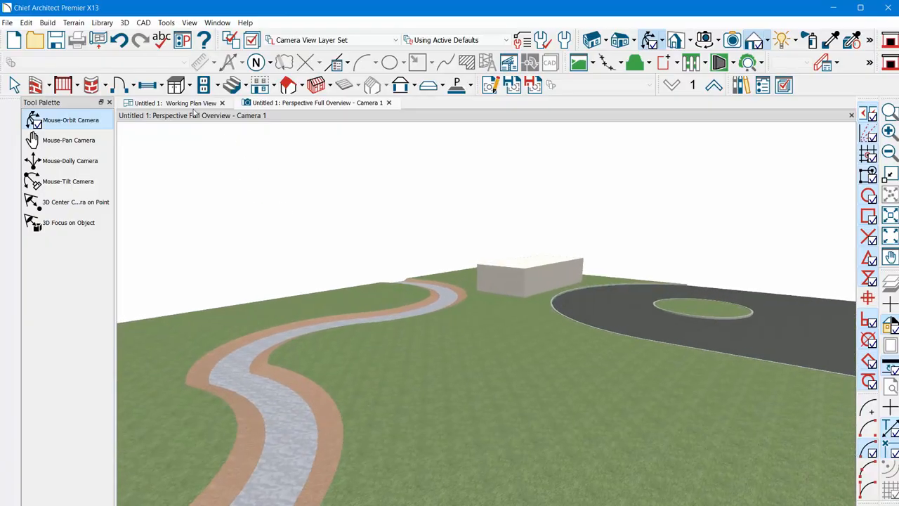
pyautogui.click(73, 24)
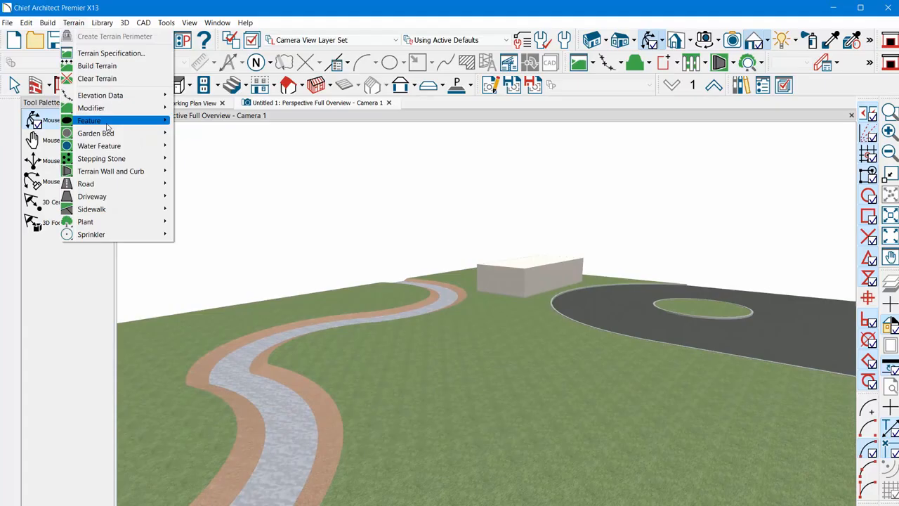
pyautogui.moveTo(123, 121)
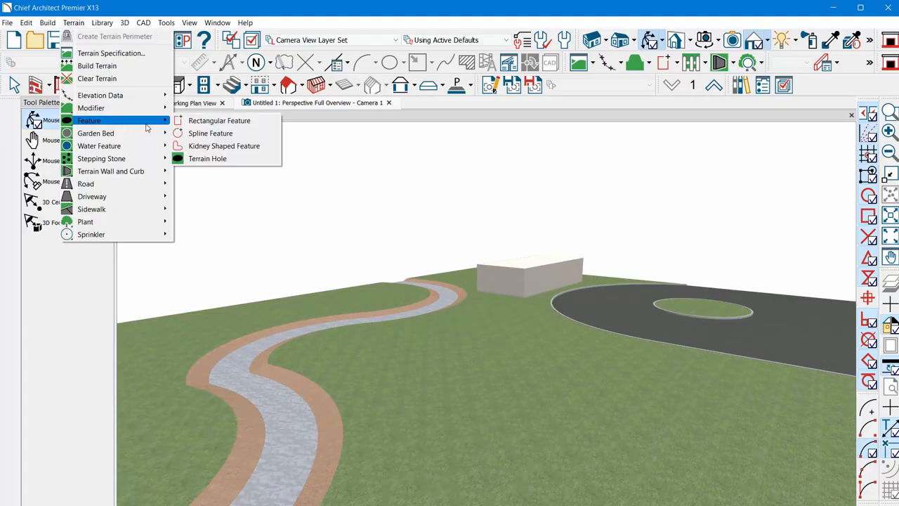
pyautogui.click(260, 121)
pyautogui.moveTo(461, 360)
pyautogui.mouseDown()
pyautogui.moveTo(534, 410)
pyautogui.moveTo(553, 491)
pyautogui.mouseUp()
# - Break the terrain feature's far edge near its middle and pull the driveway-side portion outward to form a notch
pyautogui.click(571, 414)
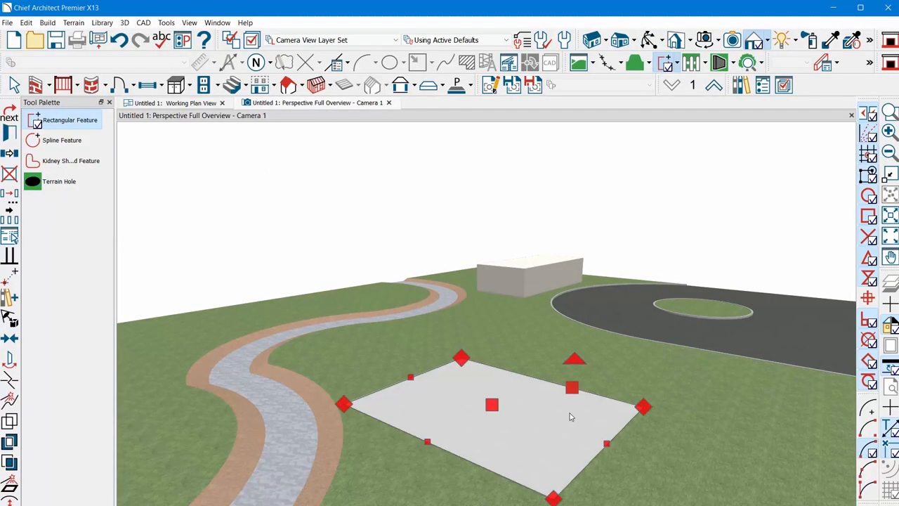
pyautogui.press('3')
pyautogui.click(538, 377)
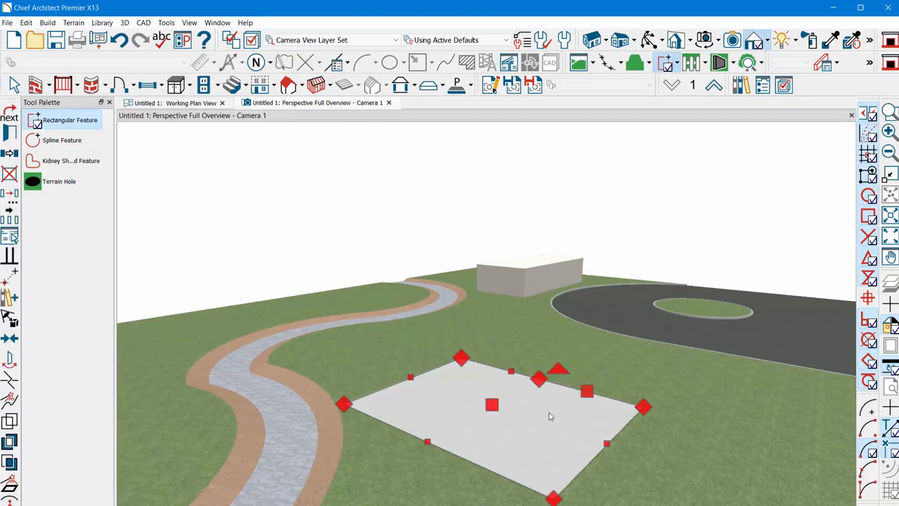
pyautogui.moveTo(587, 392); pyautogui.dragTo(629, 363)
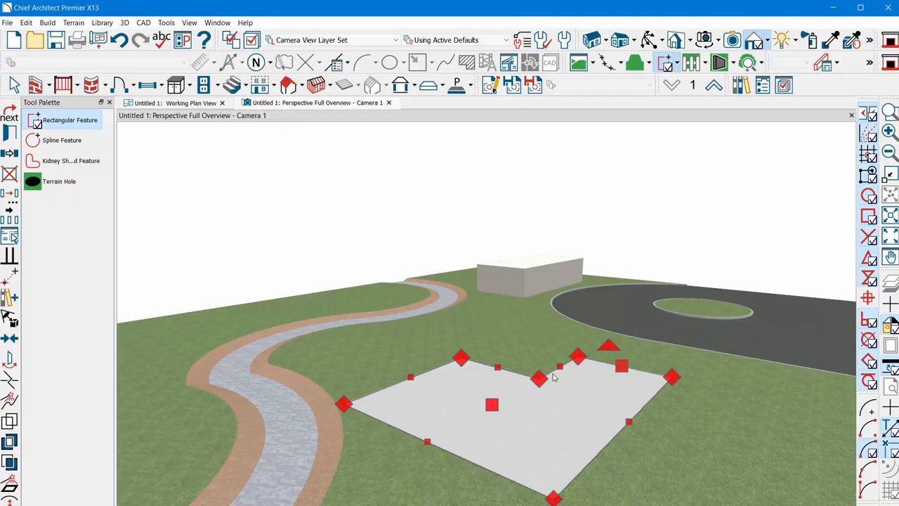
# - Change the feature's short notch segment into an arc and stretch its outer corner toward the circular driveway
pyautogui.click(552, 372)
pyautogui.click(11, 500)
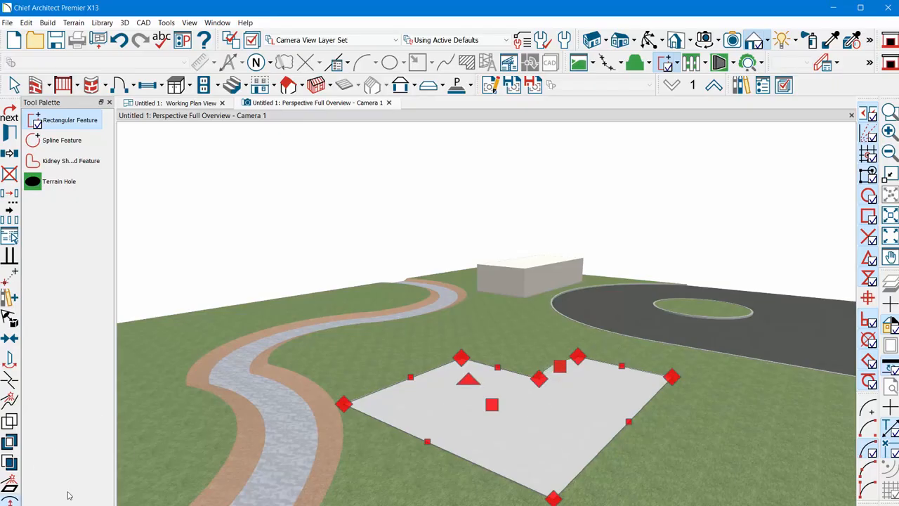
pyautogui.moveTo(577, 356); pyautogui.dragTo(549, 326)
pyautogui.scroll(3, 594, 358)
pyautogui.scroll(-4, 395, 399)
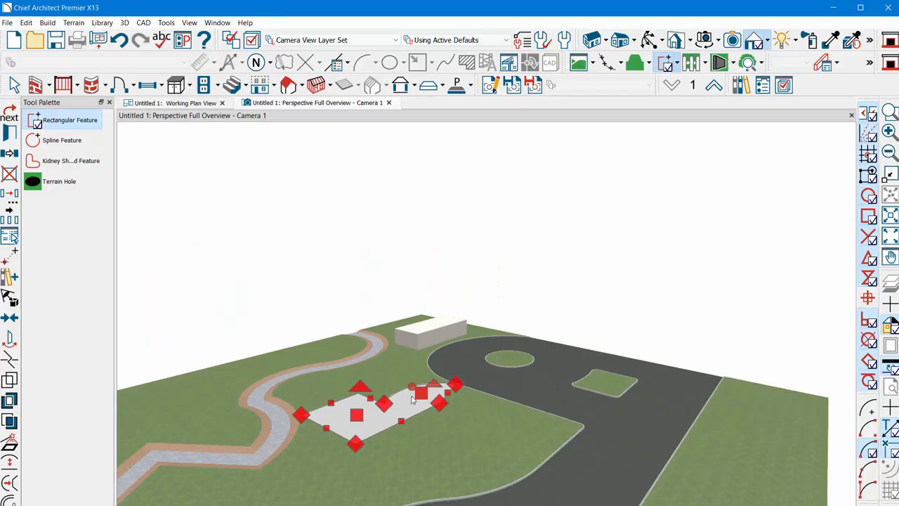
pyautogui.scroll(2, 379, 400)
pyautogui.press('space')
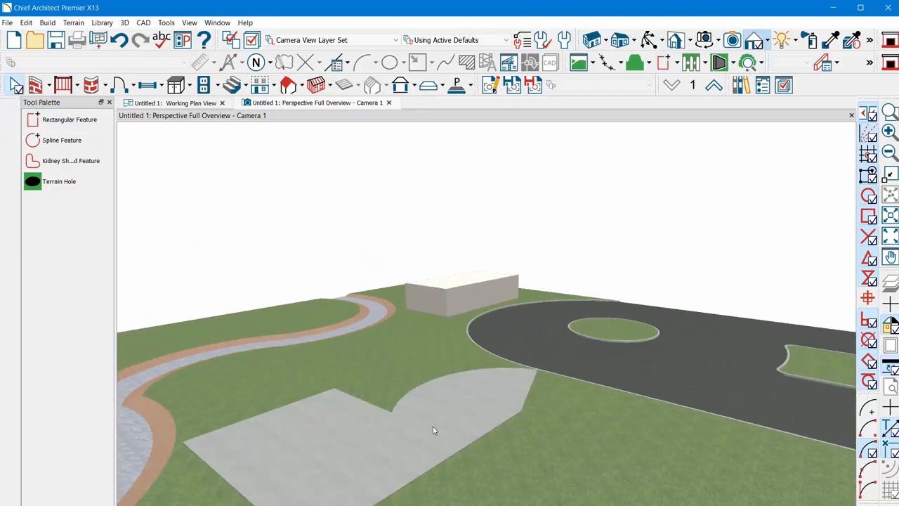